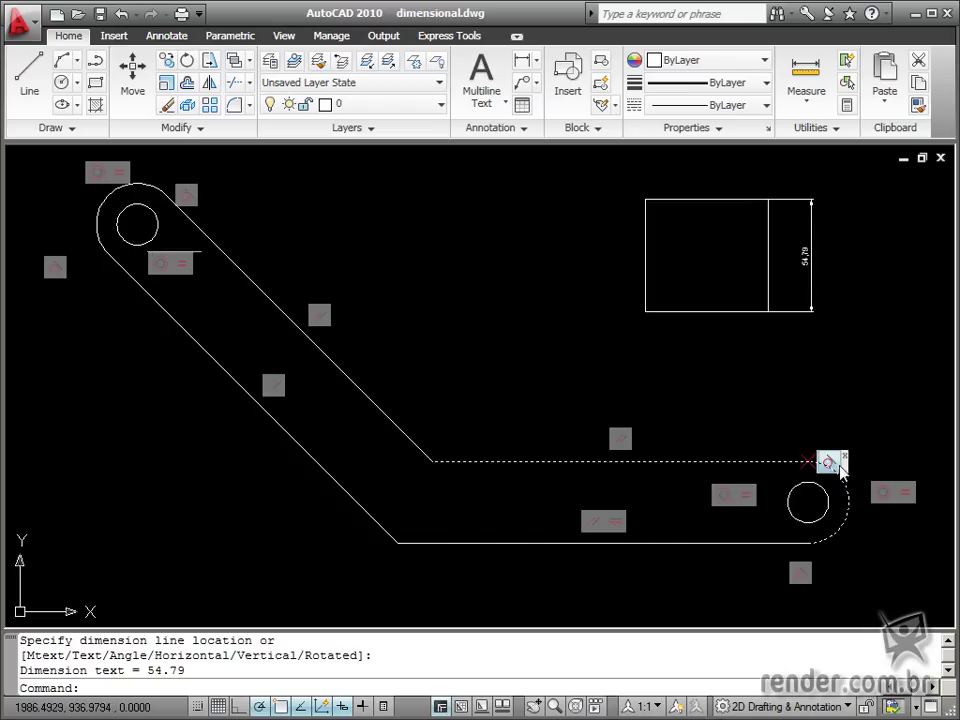
Switch the ribbon to the Parametric tab to show the constraint tools.
left_click(222, 37)
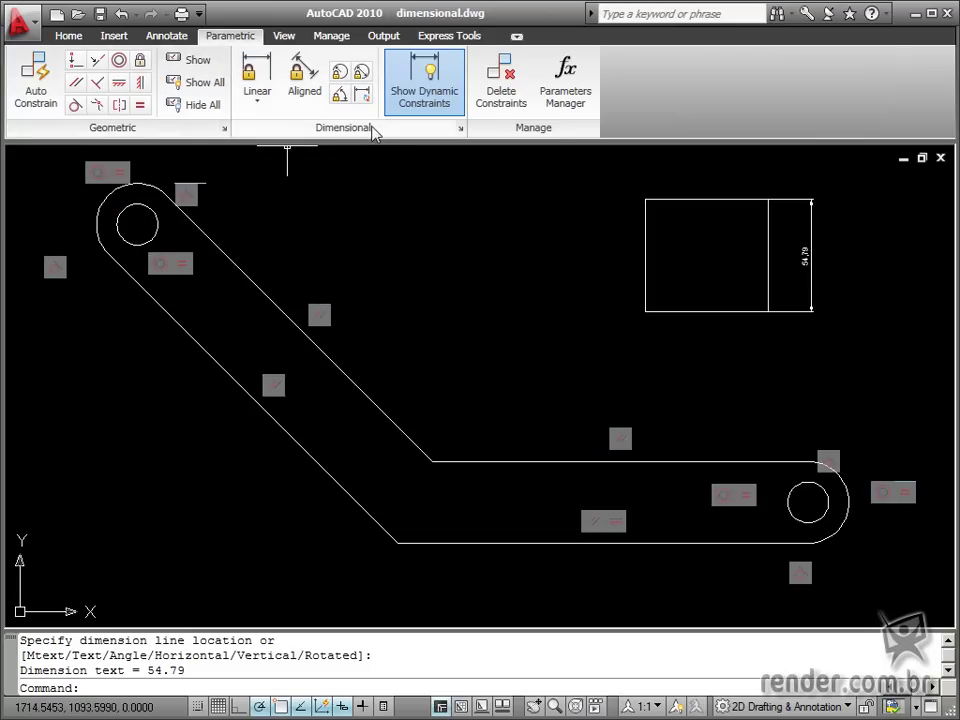
Hide every geometric constraint bar on the arm and rectangle.
left_click(195, 105)
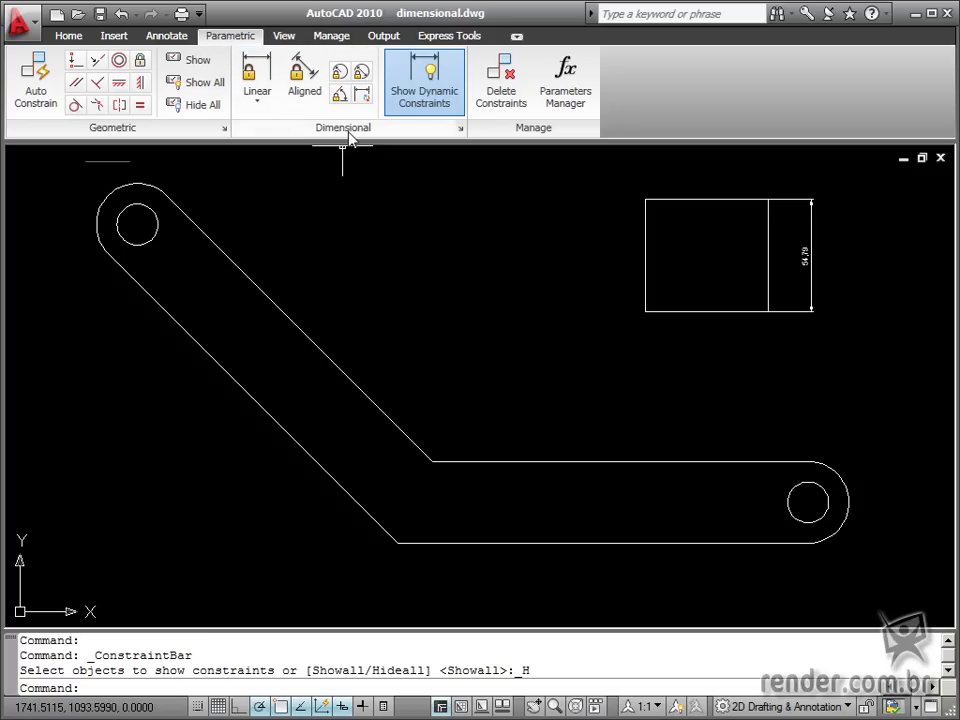
Add linear constraint d1=200 from the arm's lower-left corner to the right hole centre.
left_click(260, 112)
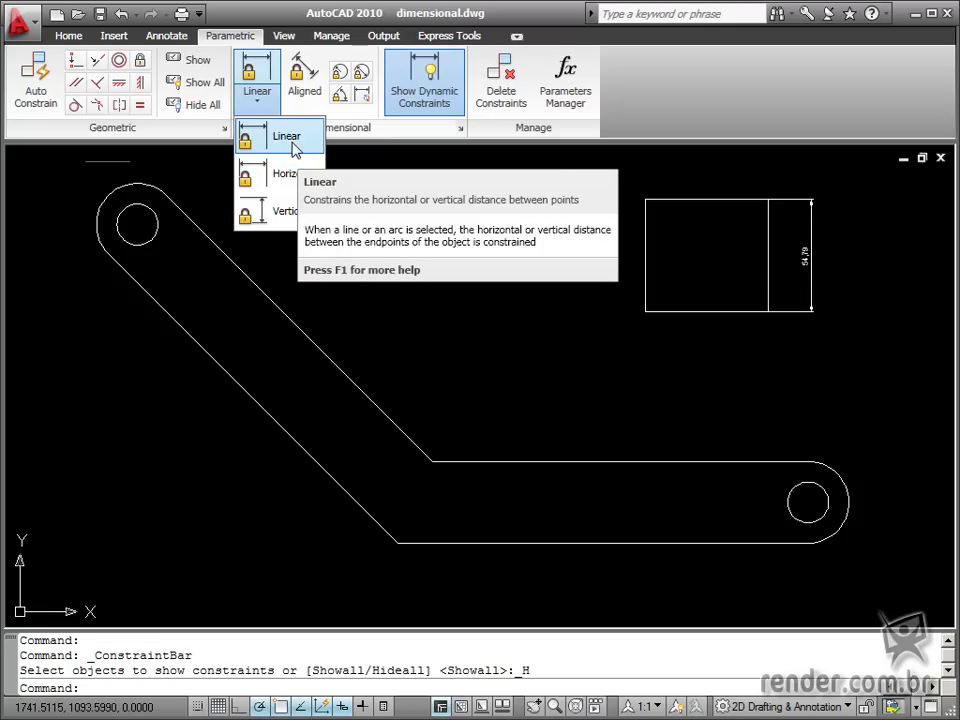
left_click(287, 140)
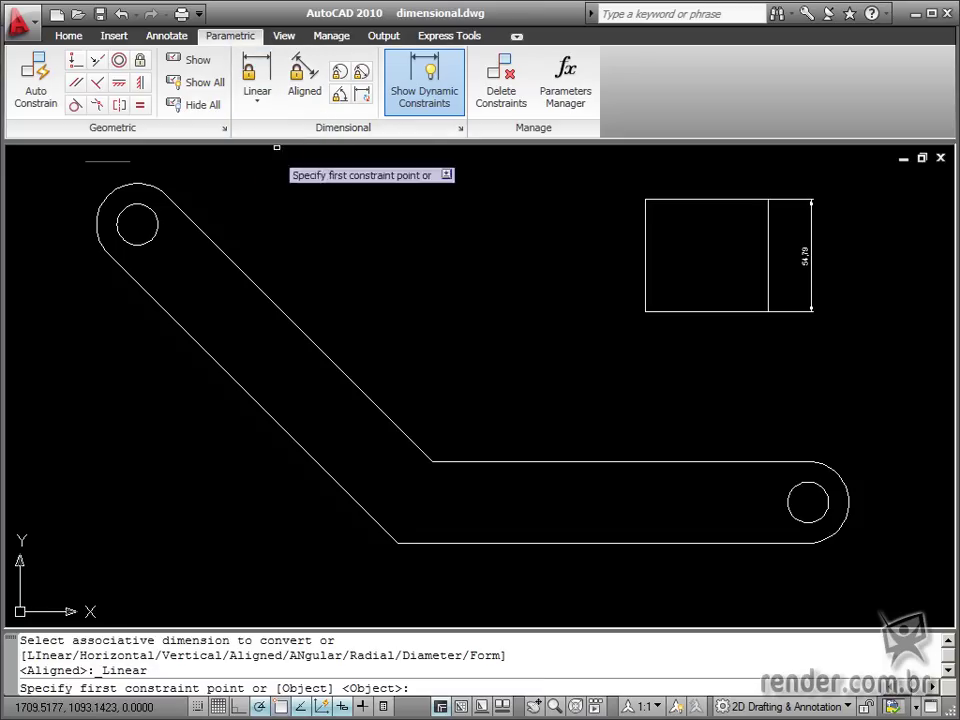
left_click(398, 543)
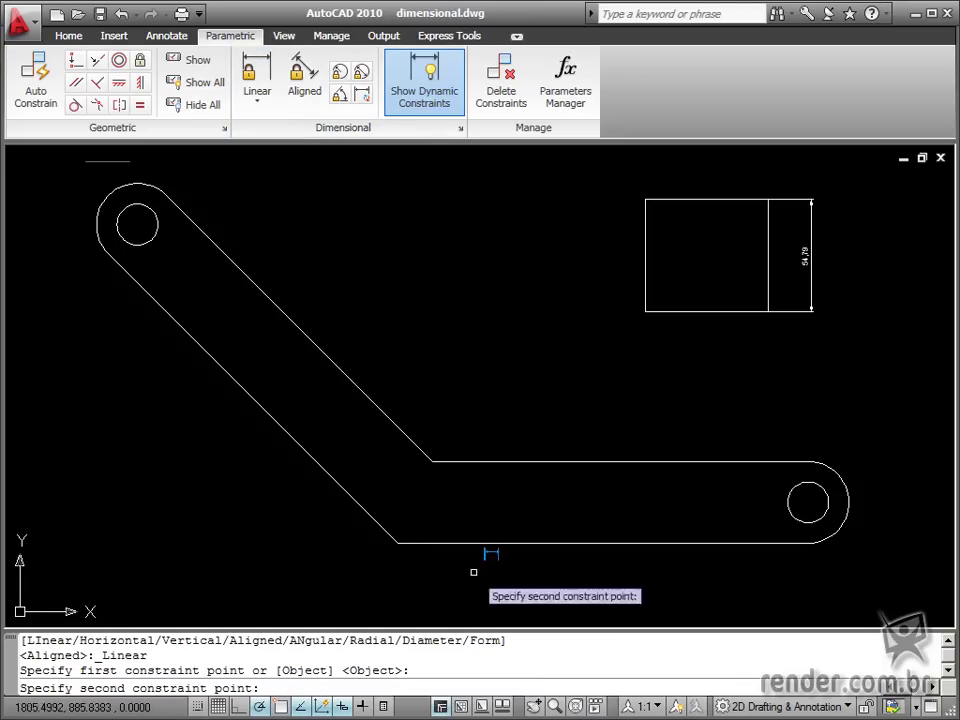
left_click(812, 546)
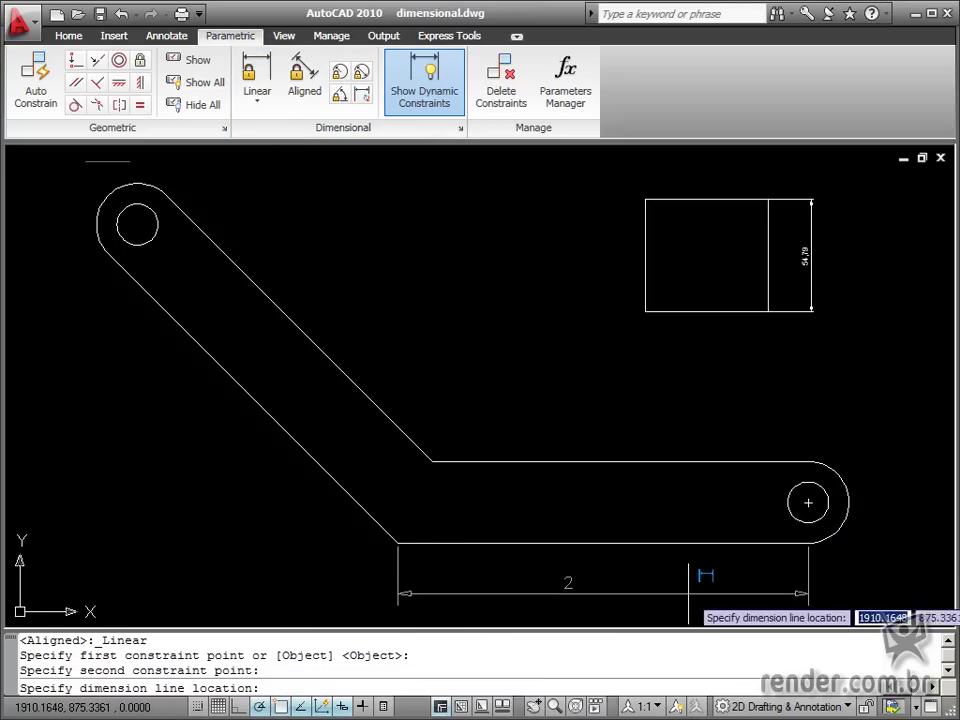
left_click(711, 590)
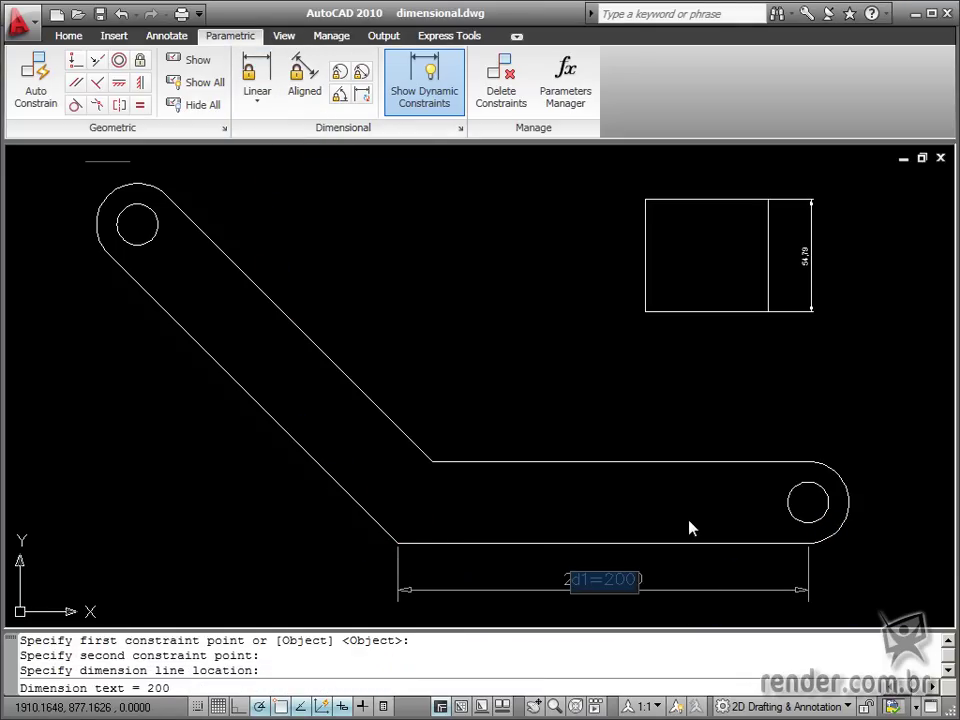
key("Return")
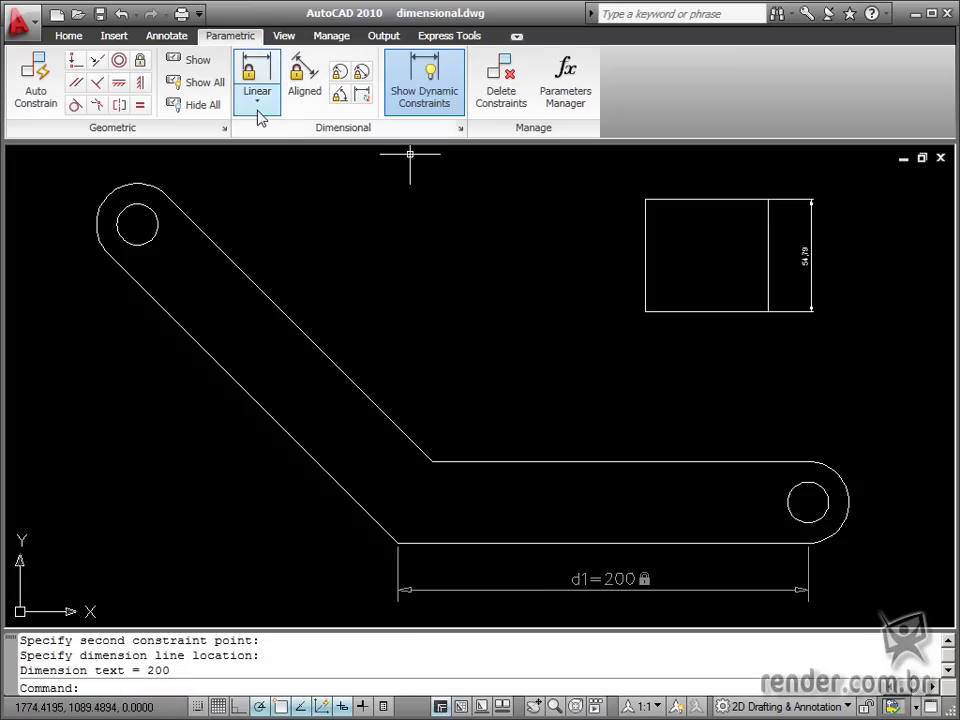
left_click(258, 102)
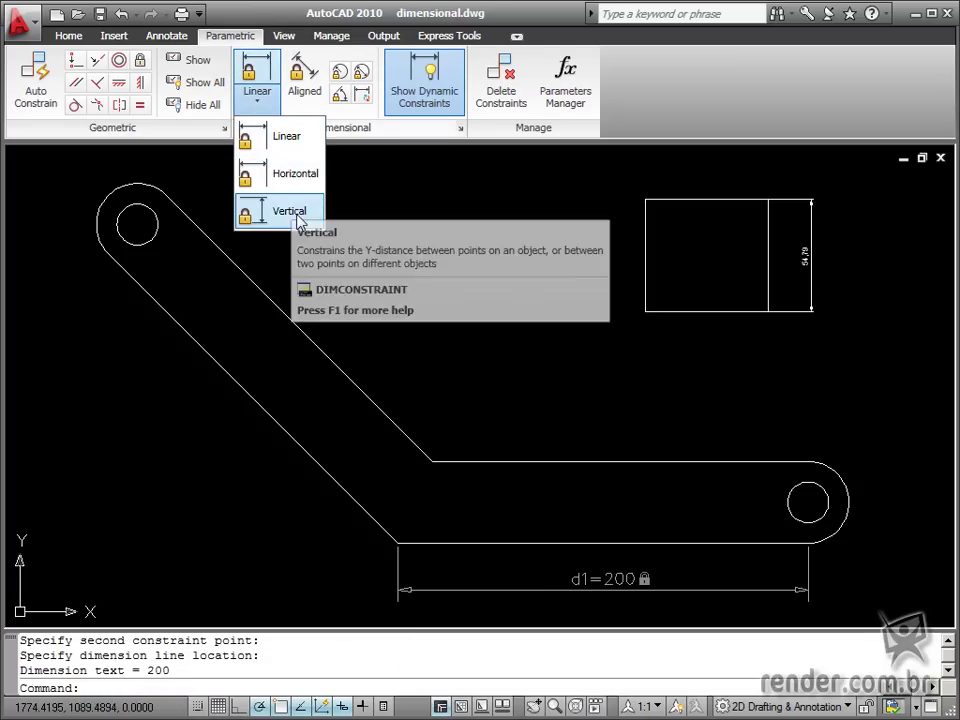
mouse_move(280, 211)
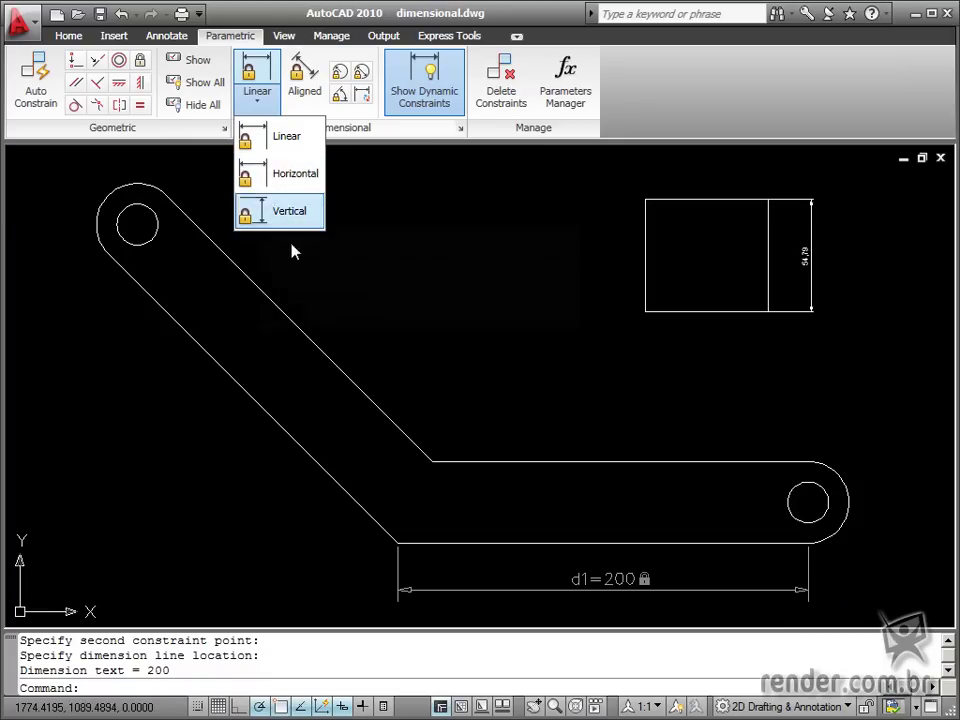
Add a vertical height constraint d2 on the rectangle's left side.
left_click(290, 211)
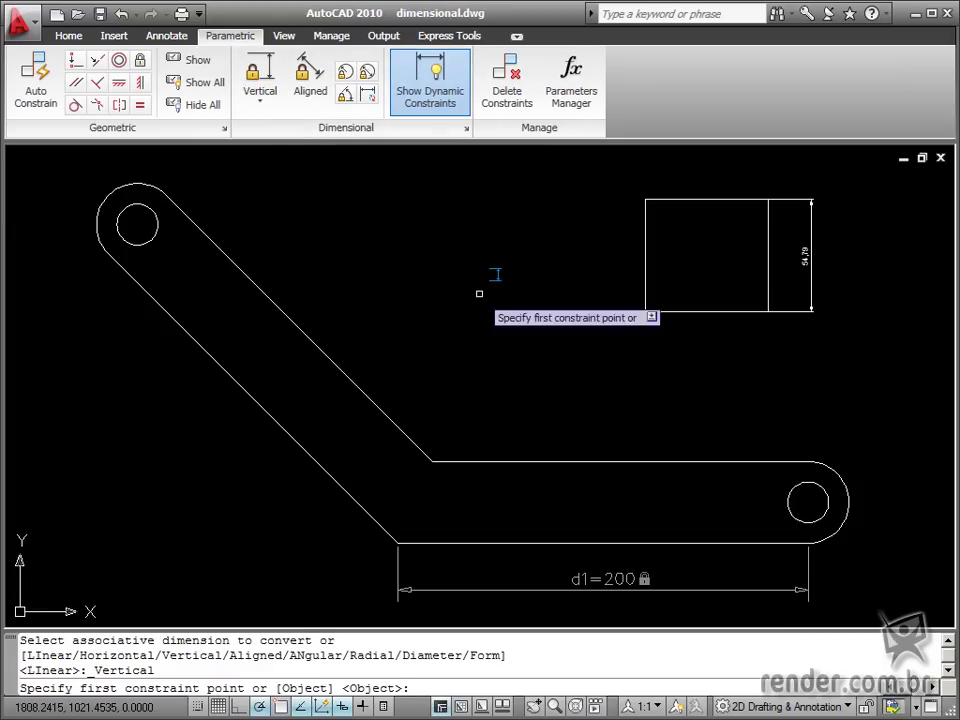
left_click(645, 200)
left_click(645, 311)
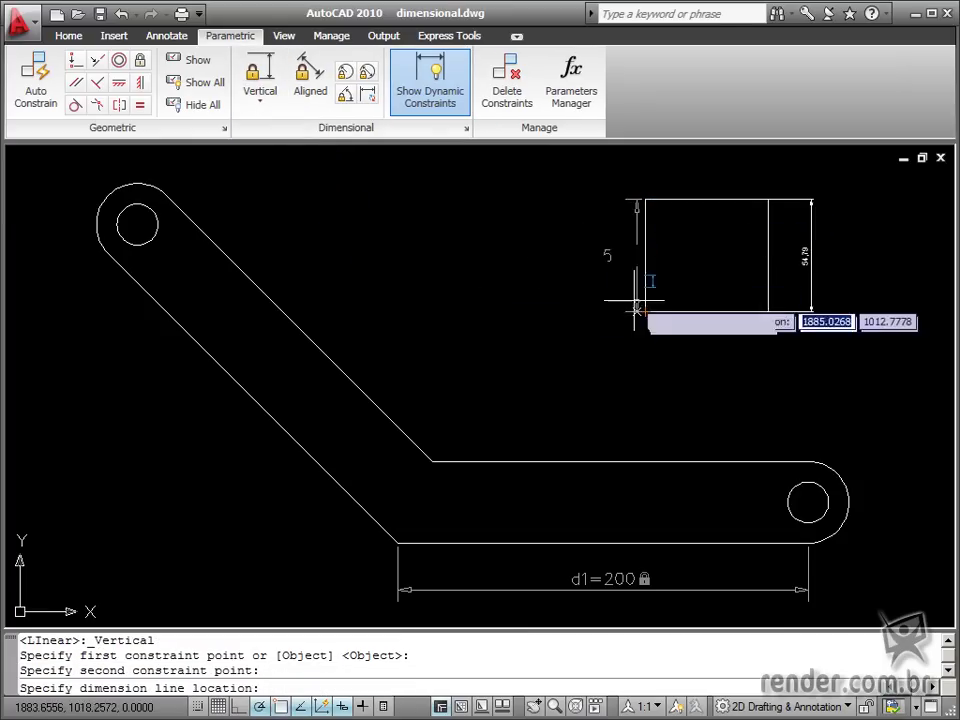
left_click(608, 300)
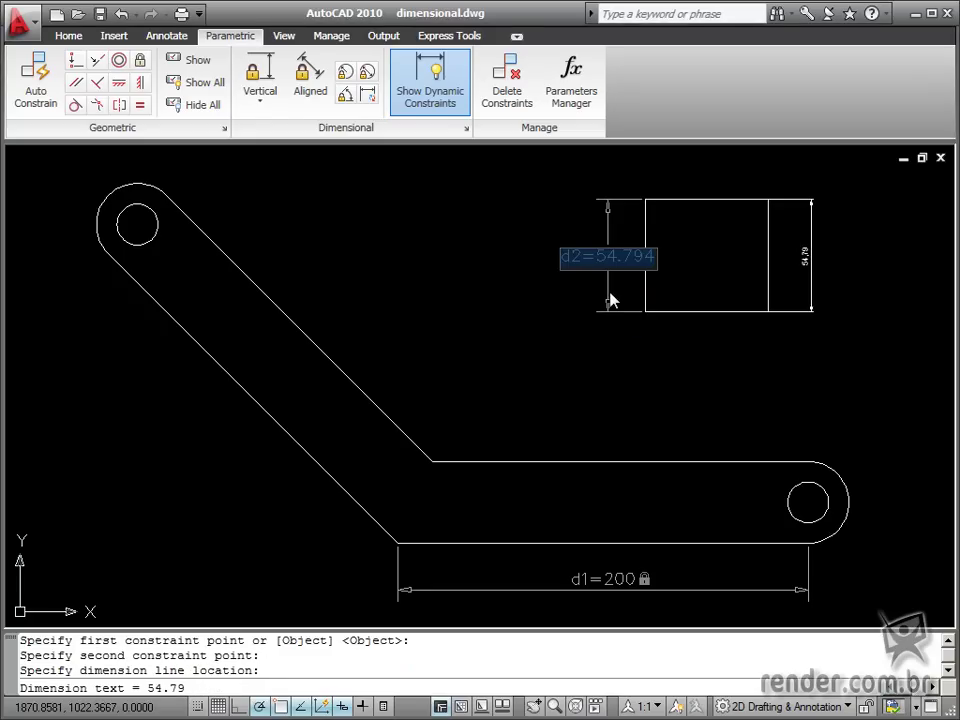
key("Return")
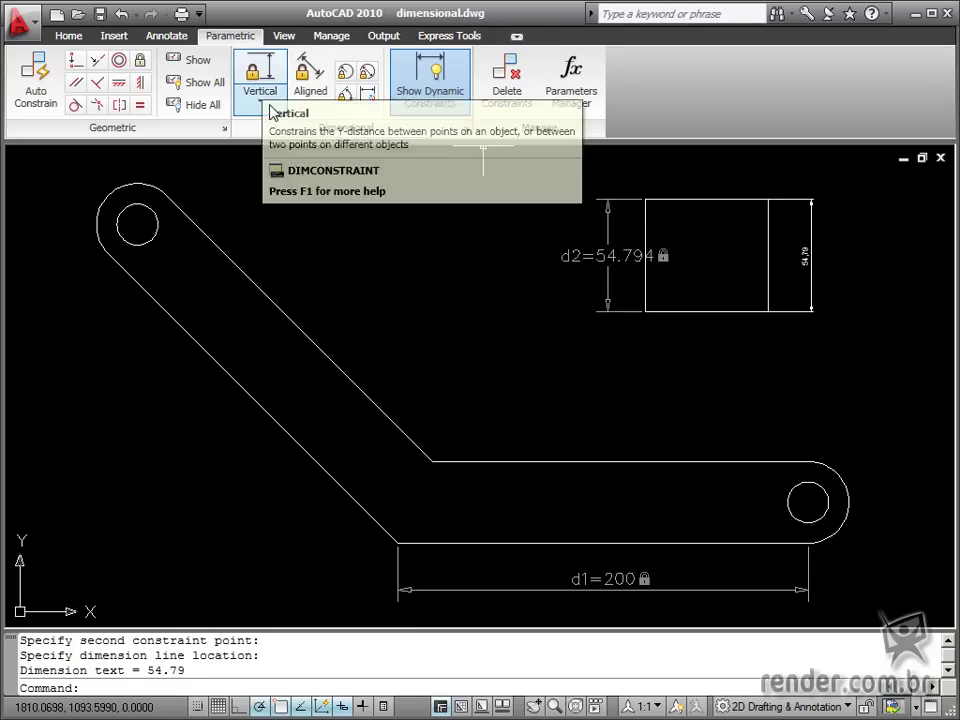
Constrain the rectangle's left-section width as horizontal d3=59.8742, then delete the d2 constraint.
left_click(262, 104)
left_click(282, 180)
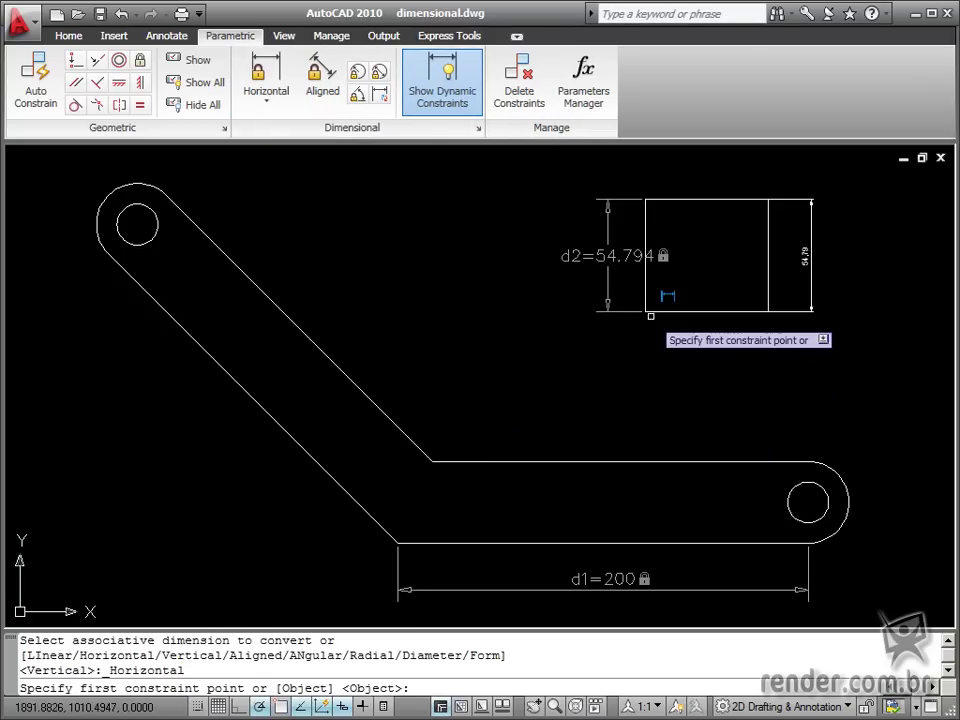
left_click(646, 311)
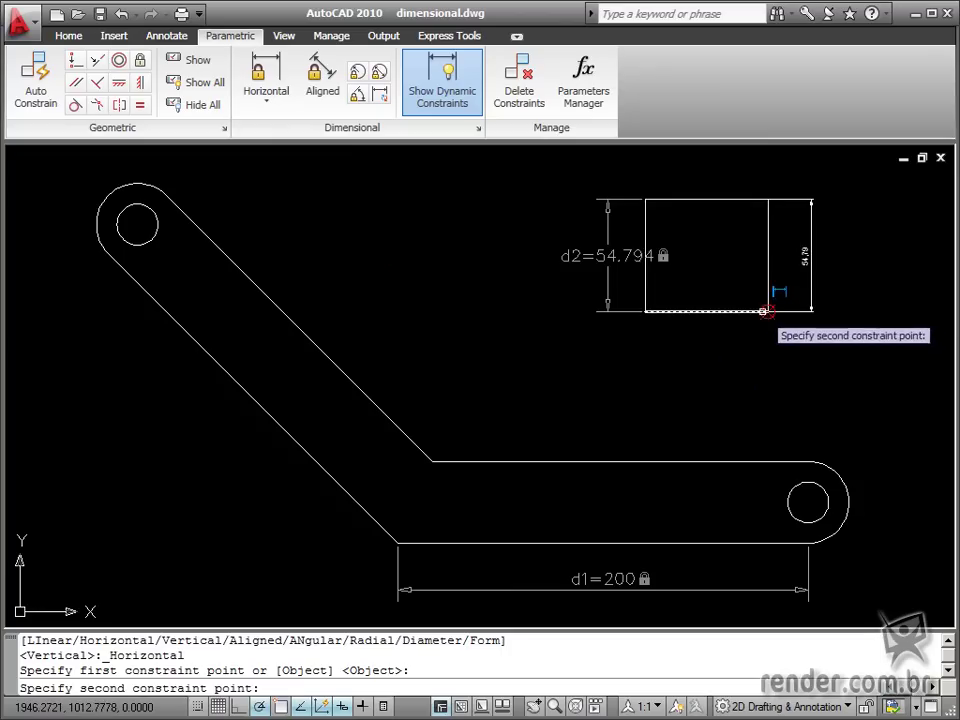
left_click(766, 311)
left_click(742, 340)
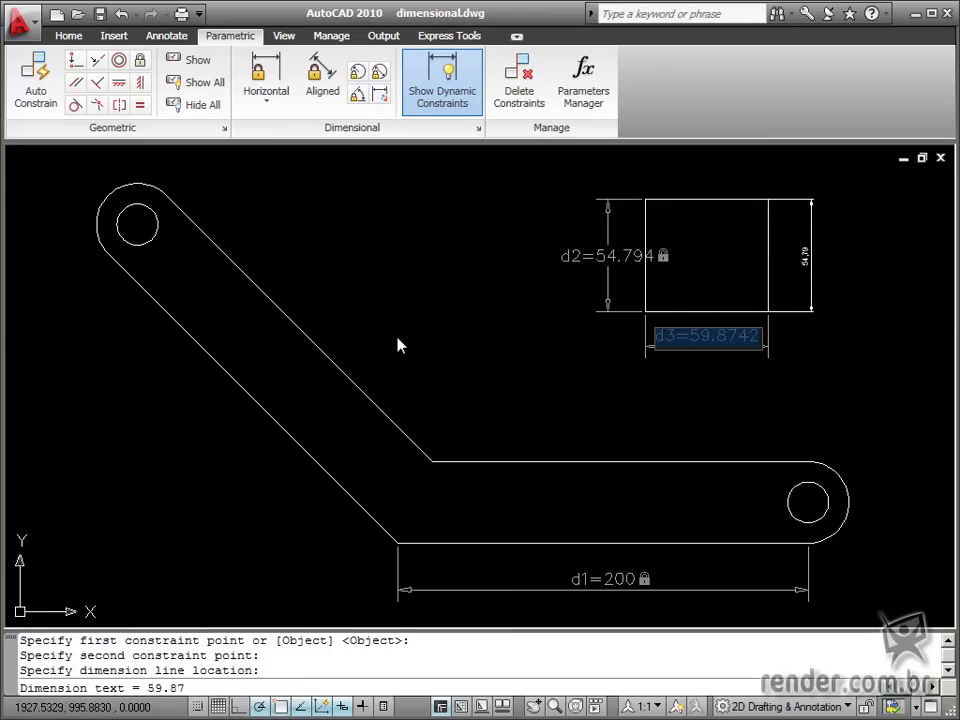
key("Return")
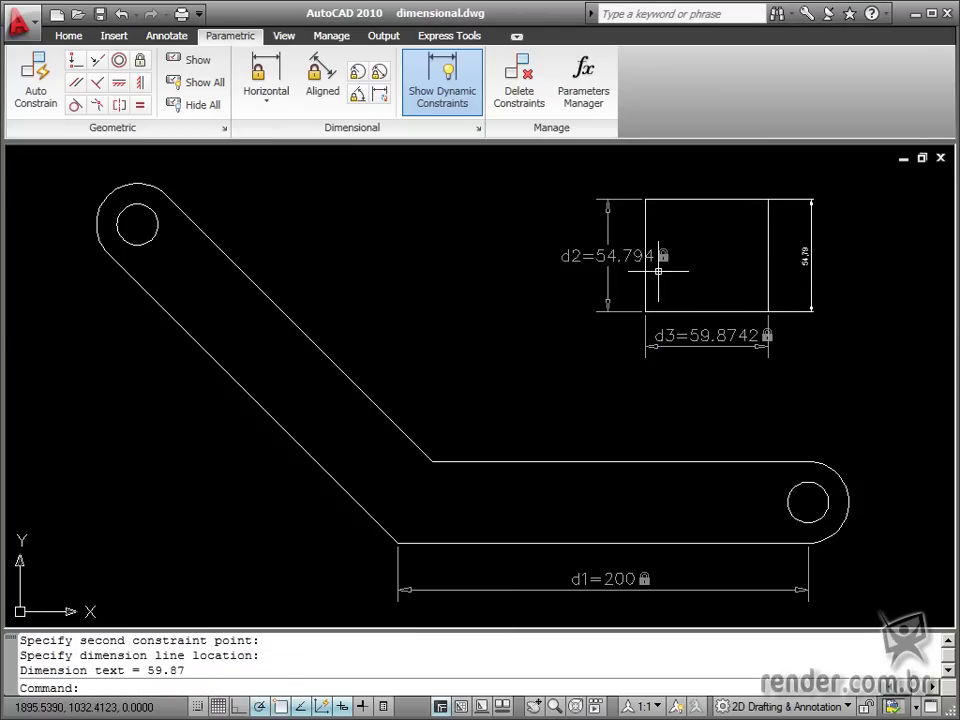
left_click(610, 256)
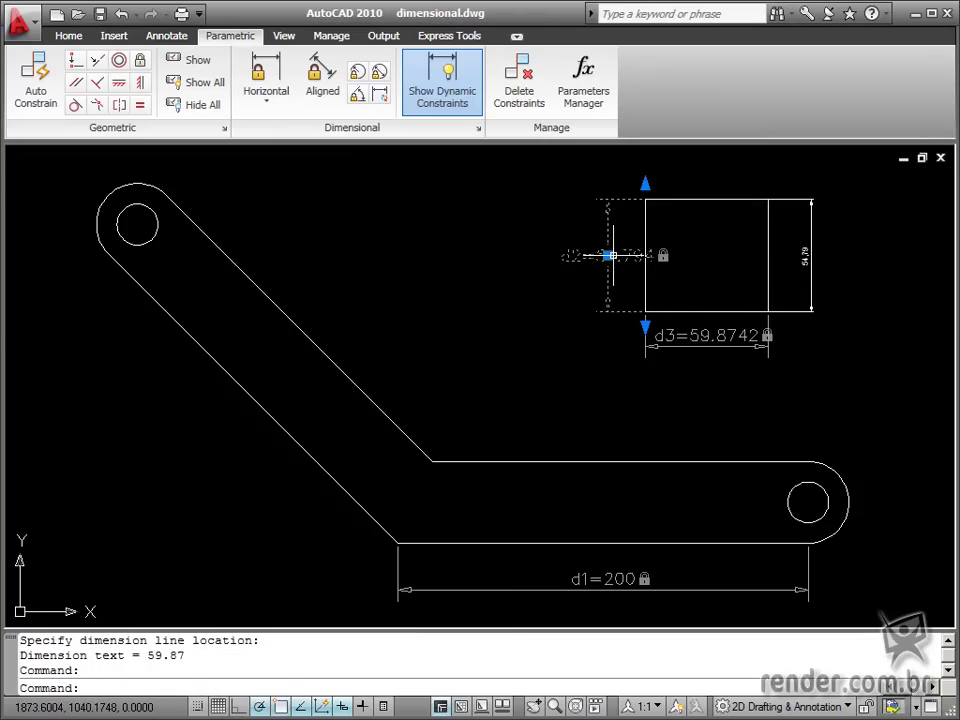
key("Delete")
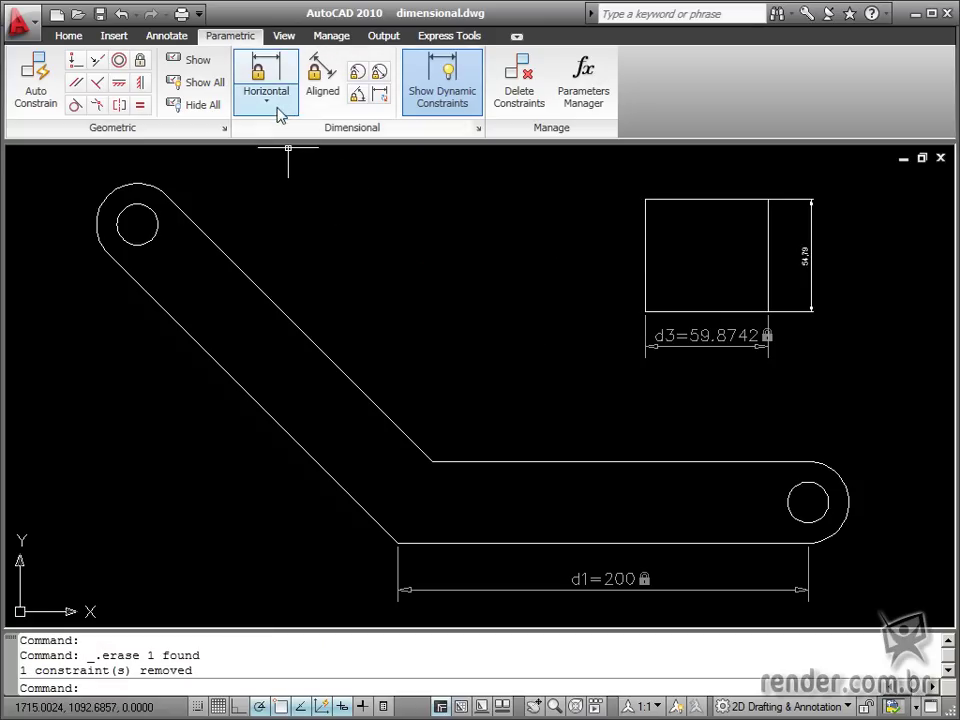
left_click(280, 105)
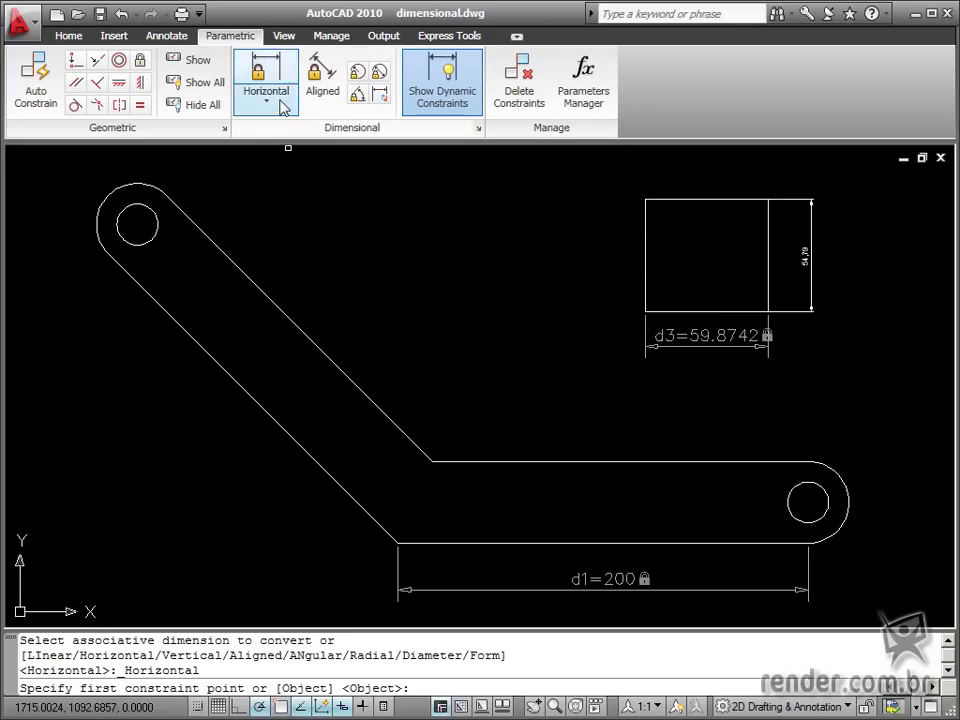
left_click(645, 200)
left_click(645, 311)
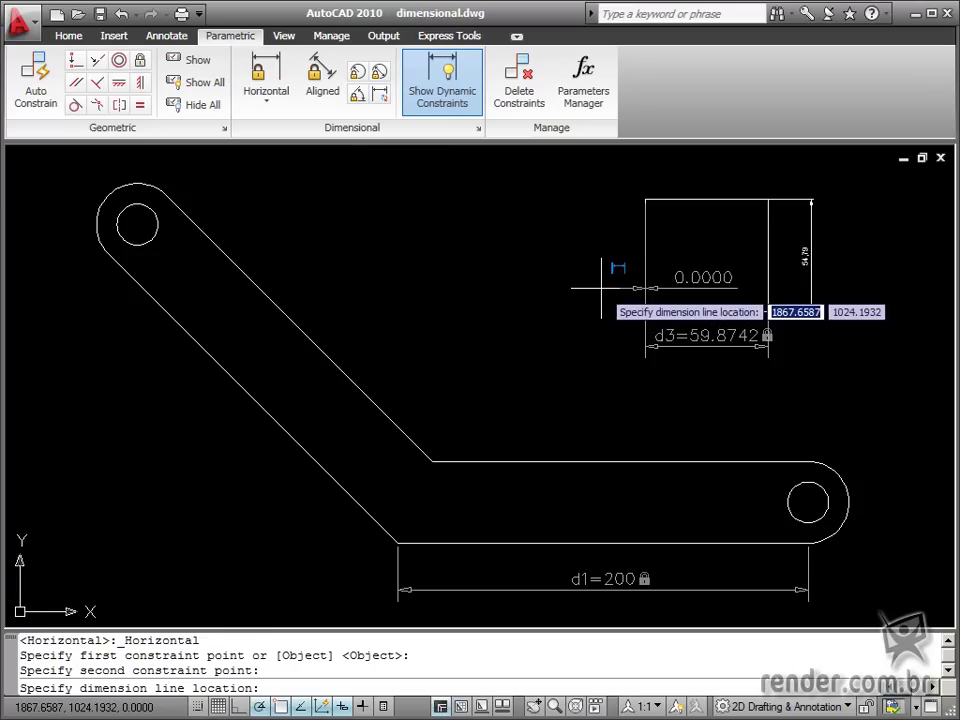
key("Escape")
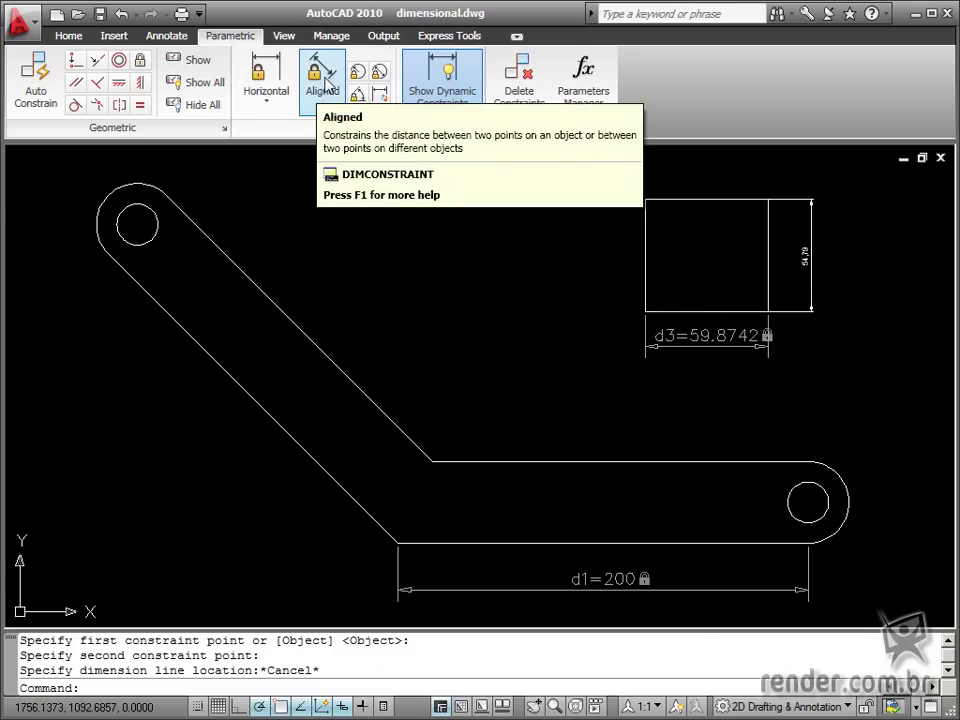
Constrain the arm's long lower-left diagonal edge with aligned constraint d2=200.
left_click(330, 85)
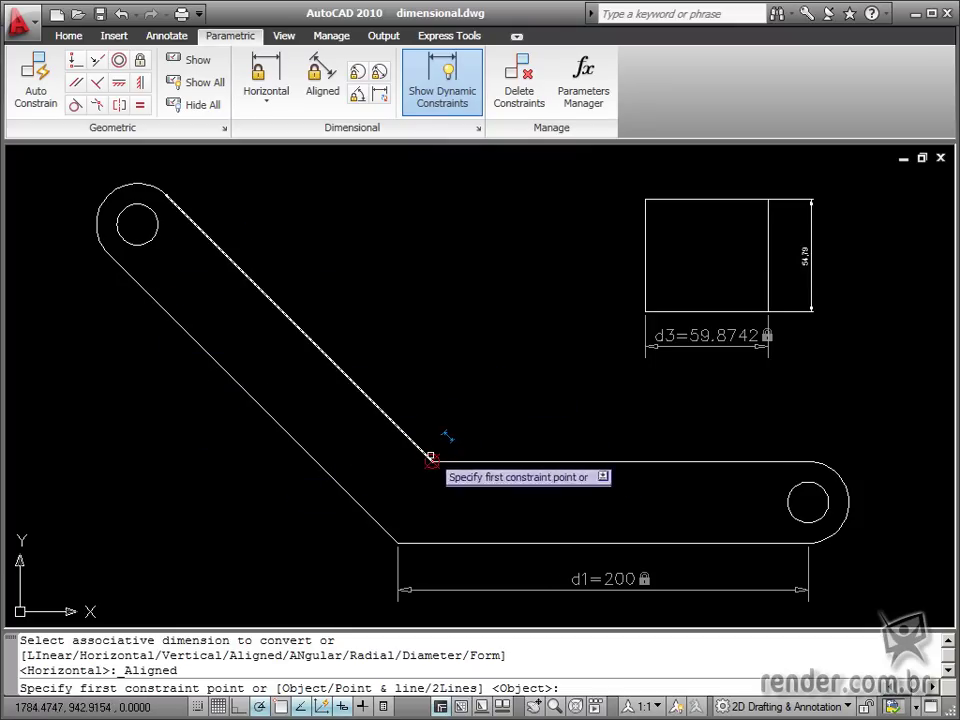
left_click(396, 541)
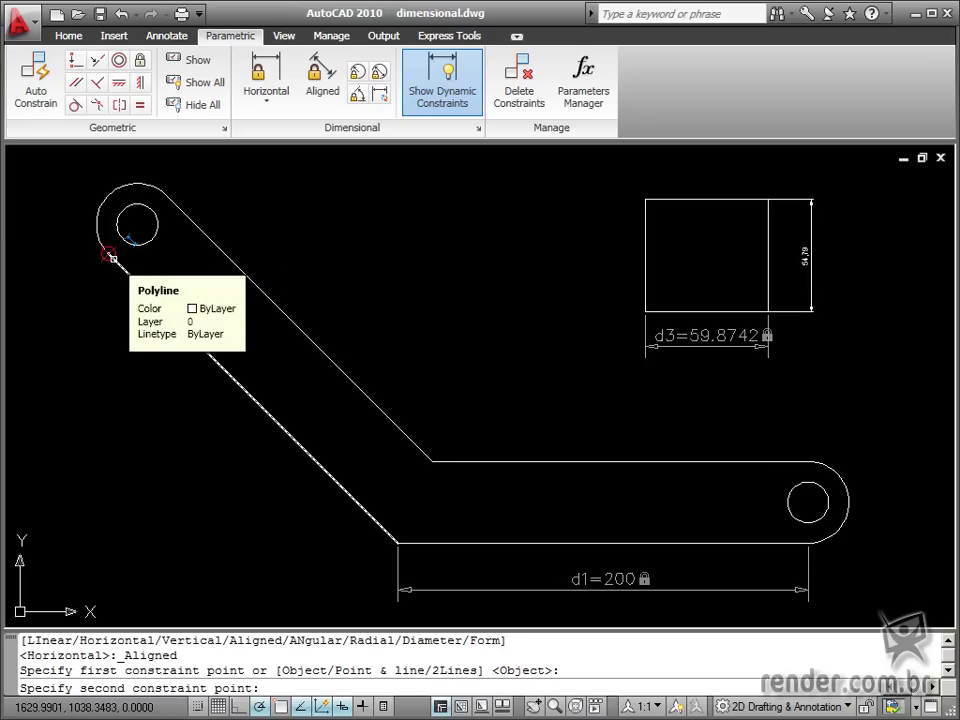
left_click(108, 253)
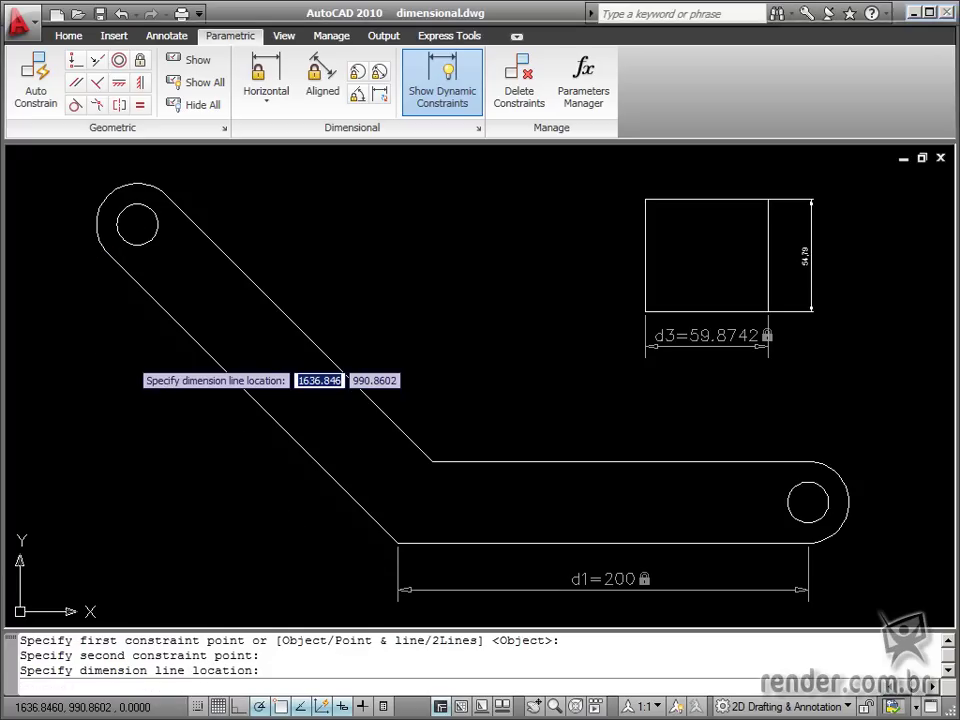
left_click(128, 360)
key("Return")
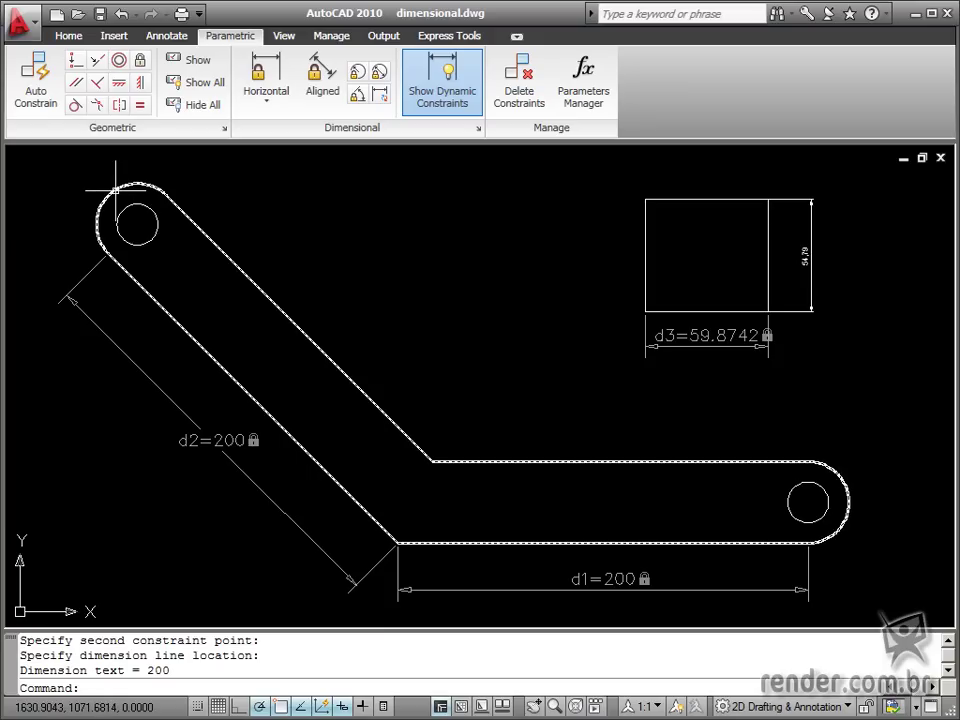
Apply radial constraint rad1=20 to the arm's upper-left rounded end.
left_click(358, 78)
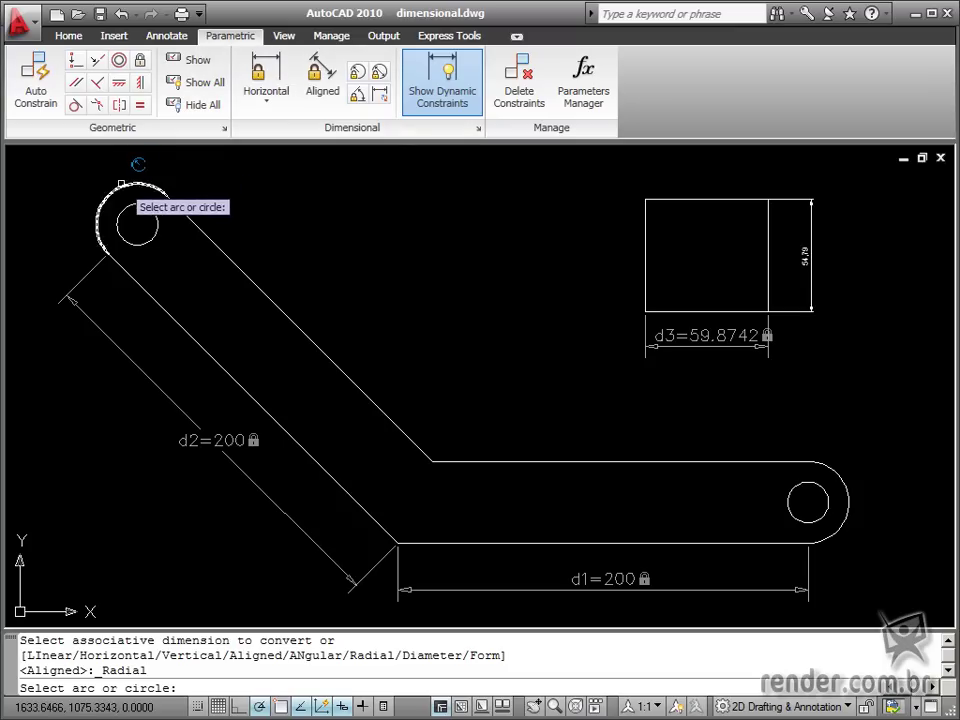
left_click(122, 208)
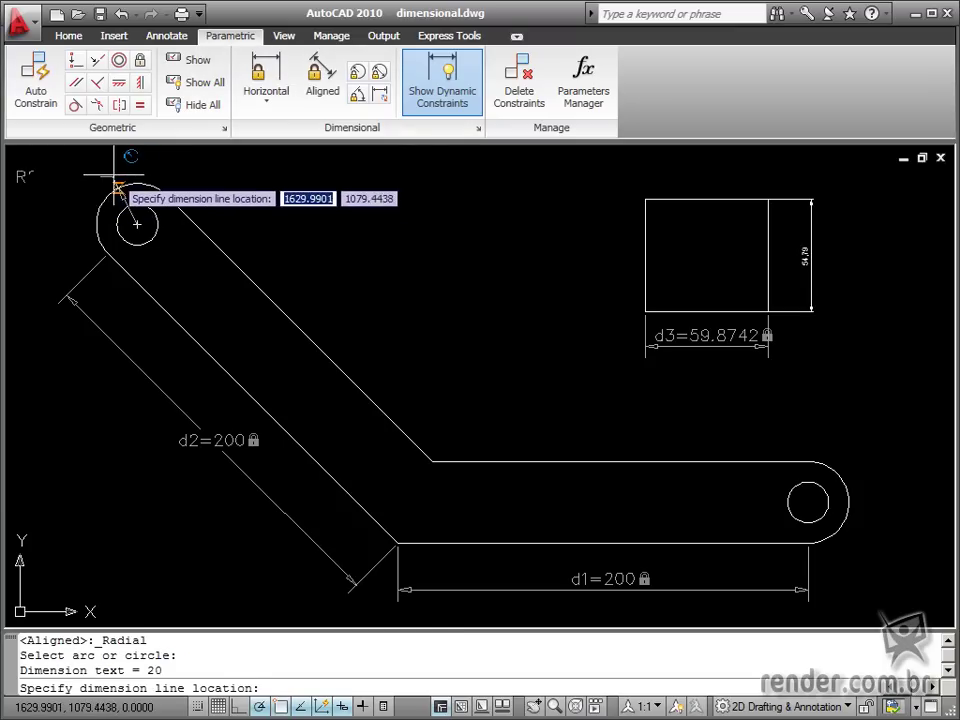
left_click(120, 190)
key("Return")
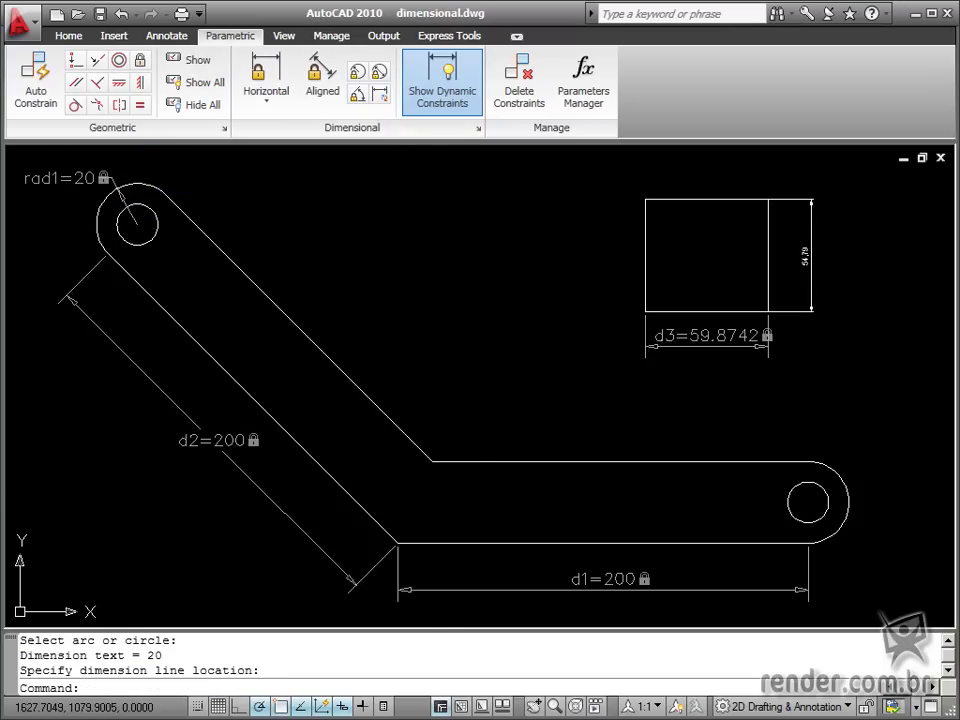
Apply diameter constraint dia1=20 to the small hole at the arm's upper-left end.
left_click(379, 78)
left_click(156, 218)
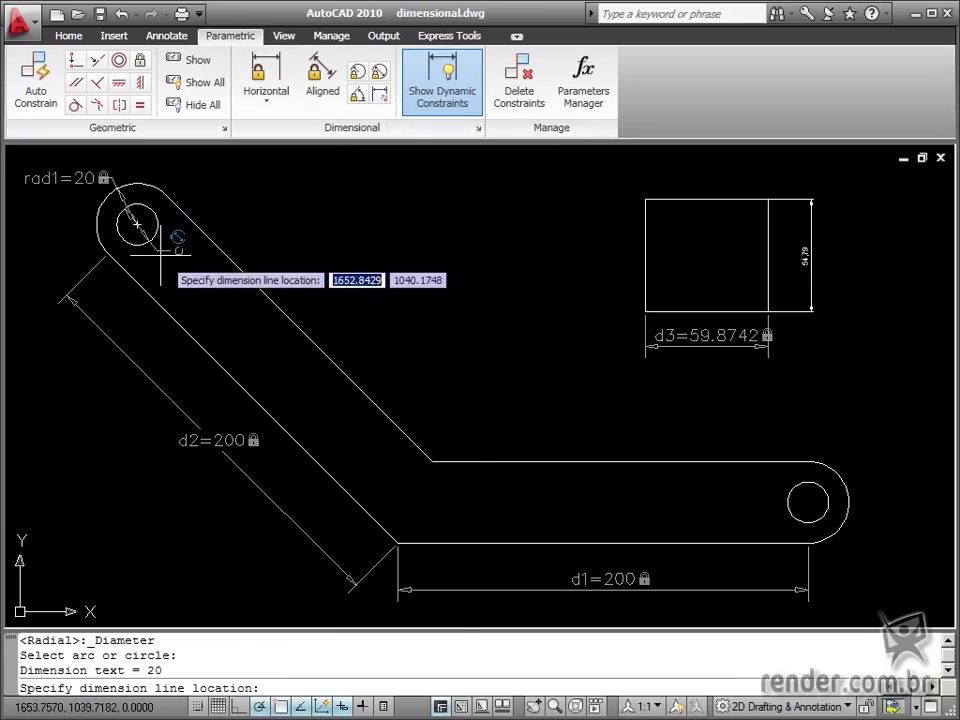
left_click(163, 254)
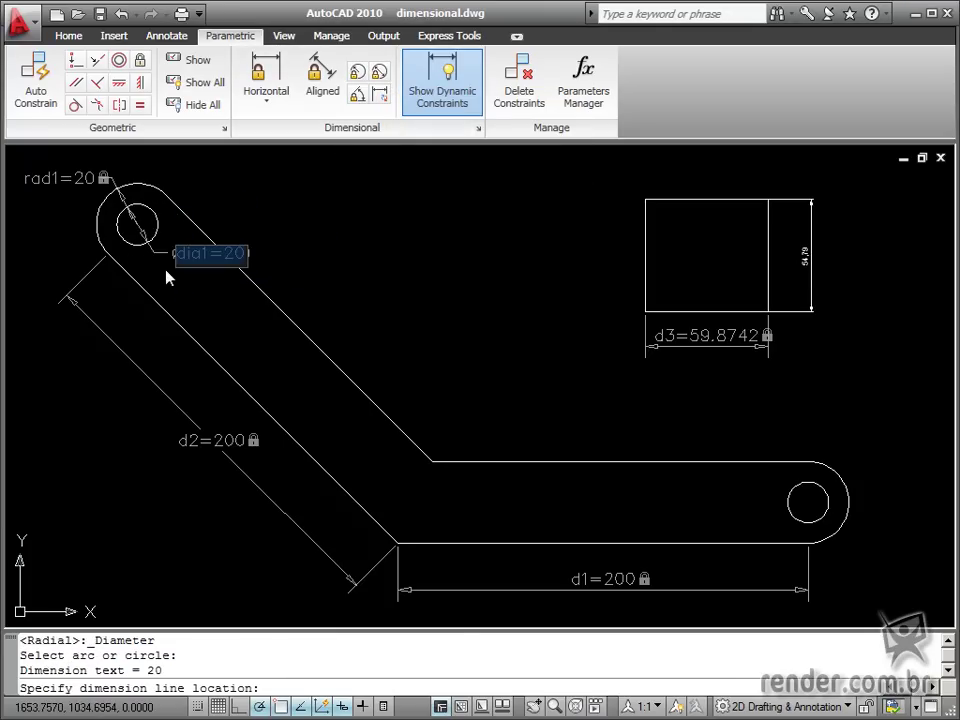
key("Return")
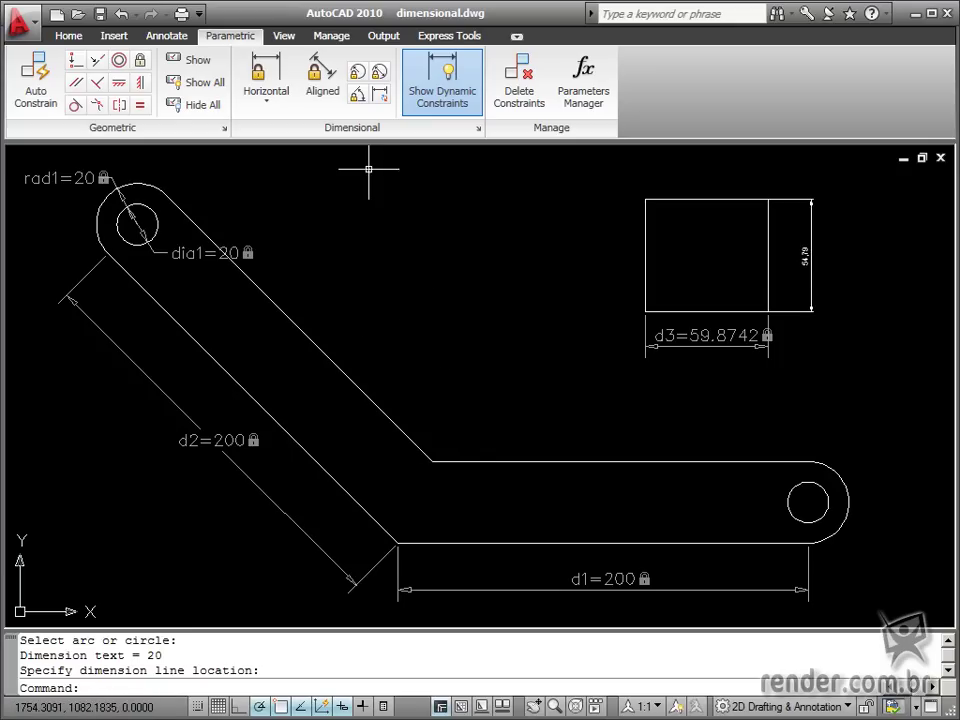
Constrain the angle between the horizontal and diagonal arm edges to 135° as ang1.
left_click(358, 98)
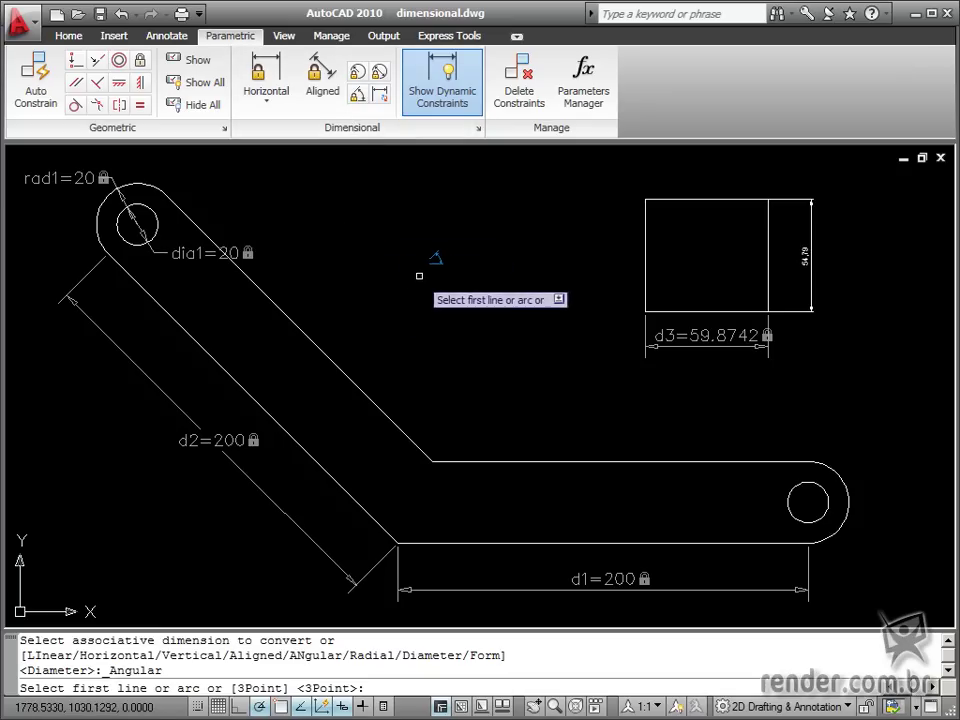
left_click(493, 461)
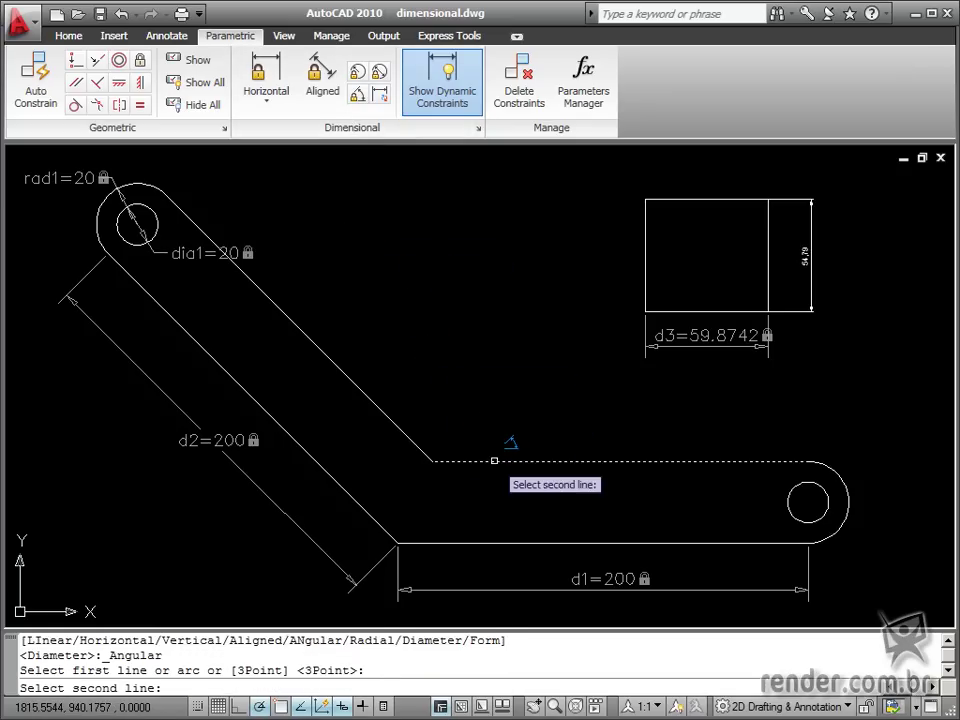
left_click(380, 408)
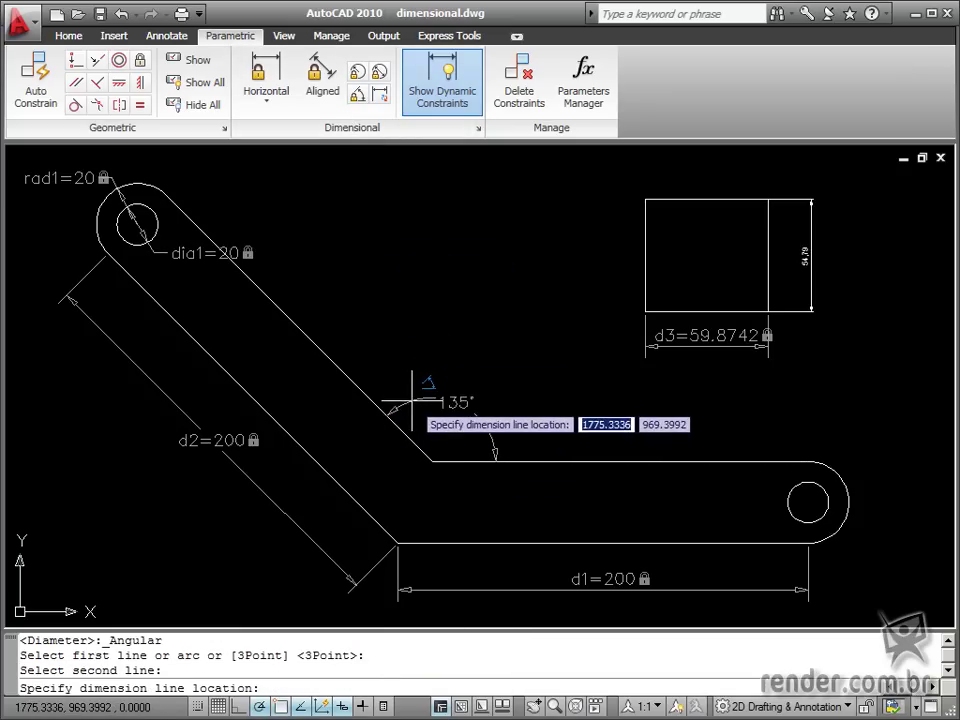
left_click(394, 404)
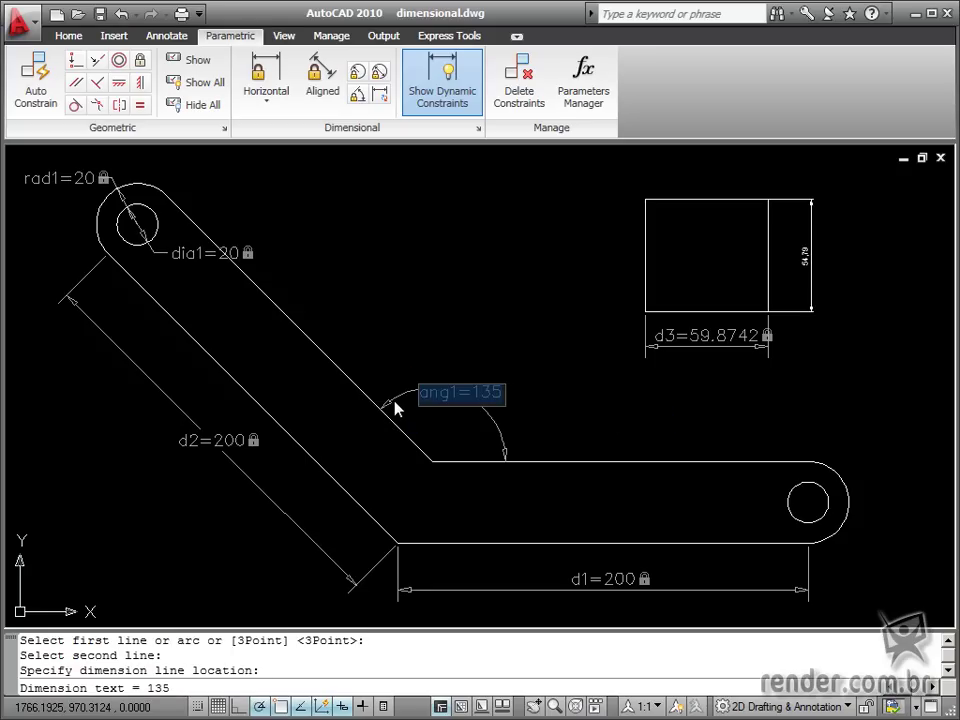
key("Return")
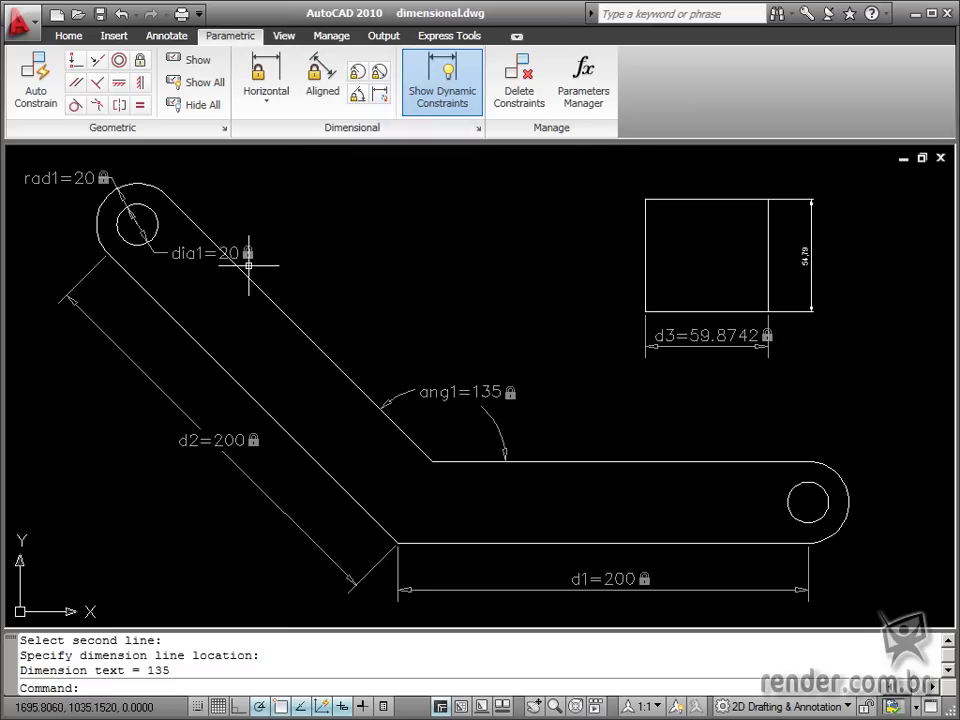
left_click(216, 441)
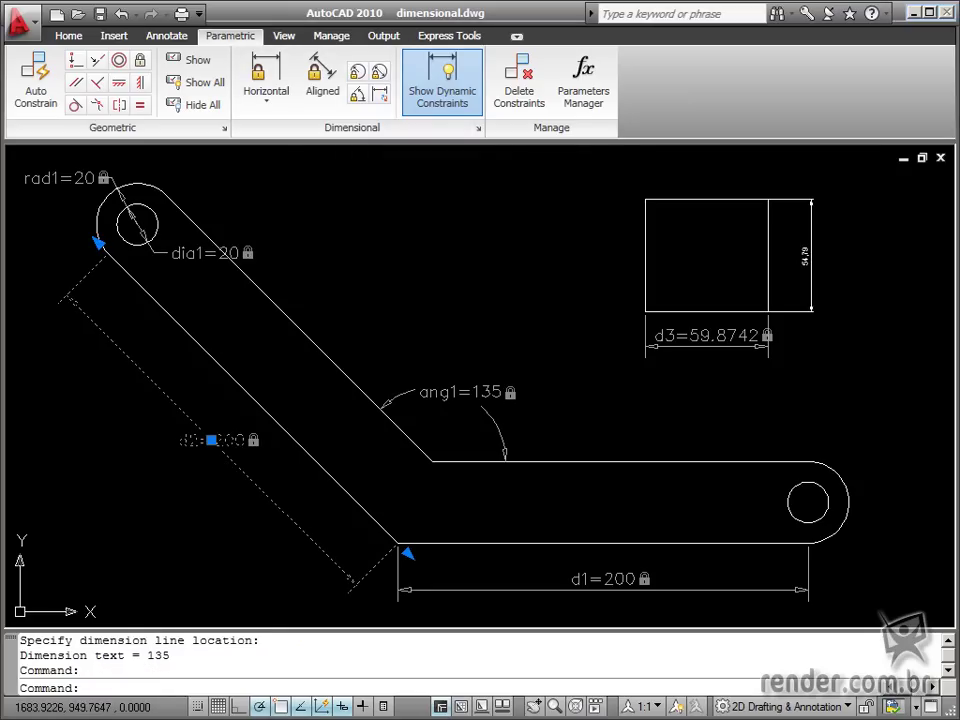
double_click(220, 445)
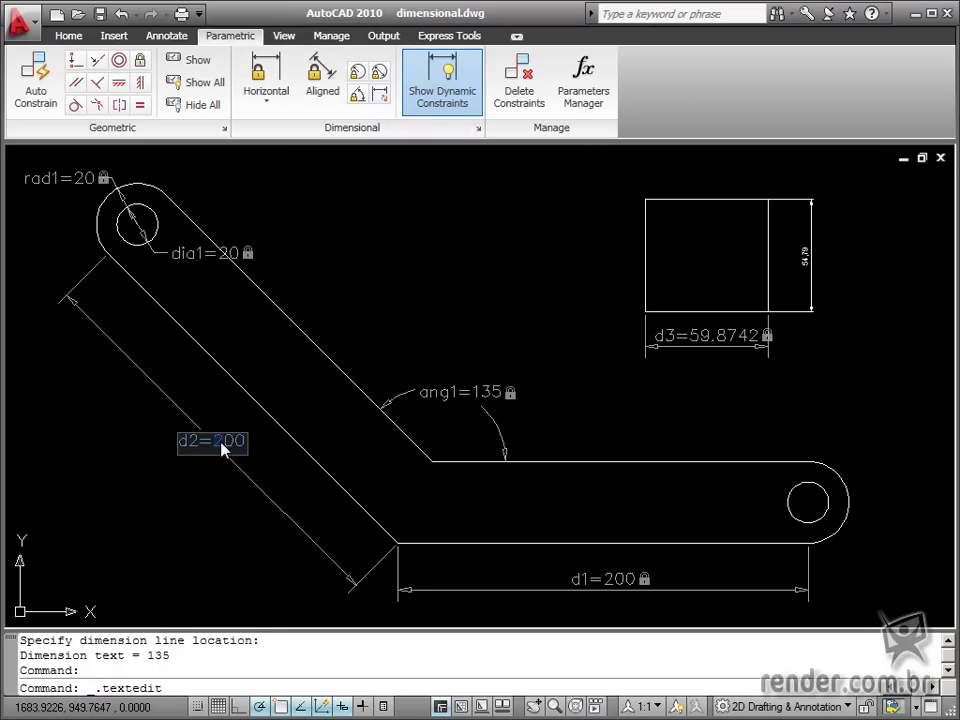
type("30")
key("BackSpace")
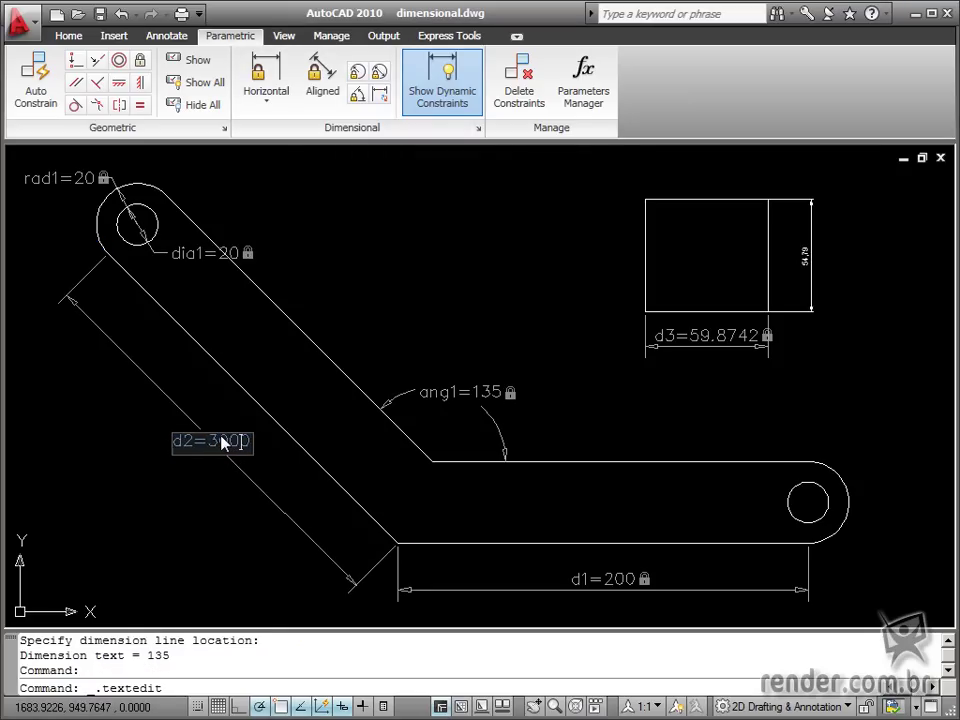
key("Return")
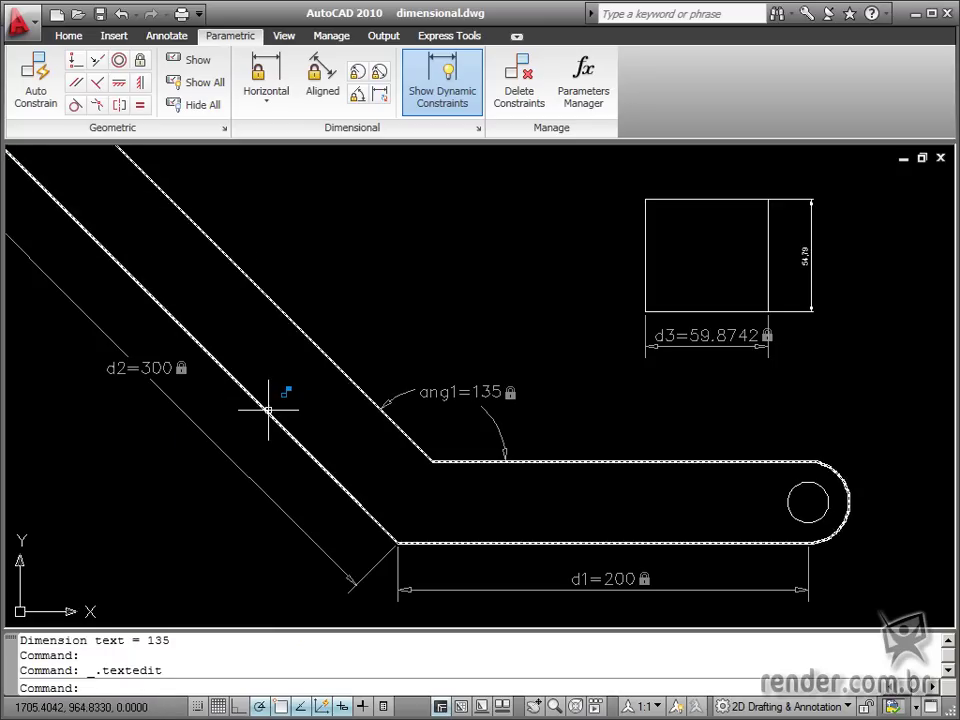
scroll(268, 380, "down", 2)
mouse_move(268, 339)
middle_mouse_down()
mouse_move(305, 372)
mouse_move(350, 386)
middle_mouse_up()
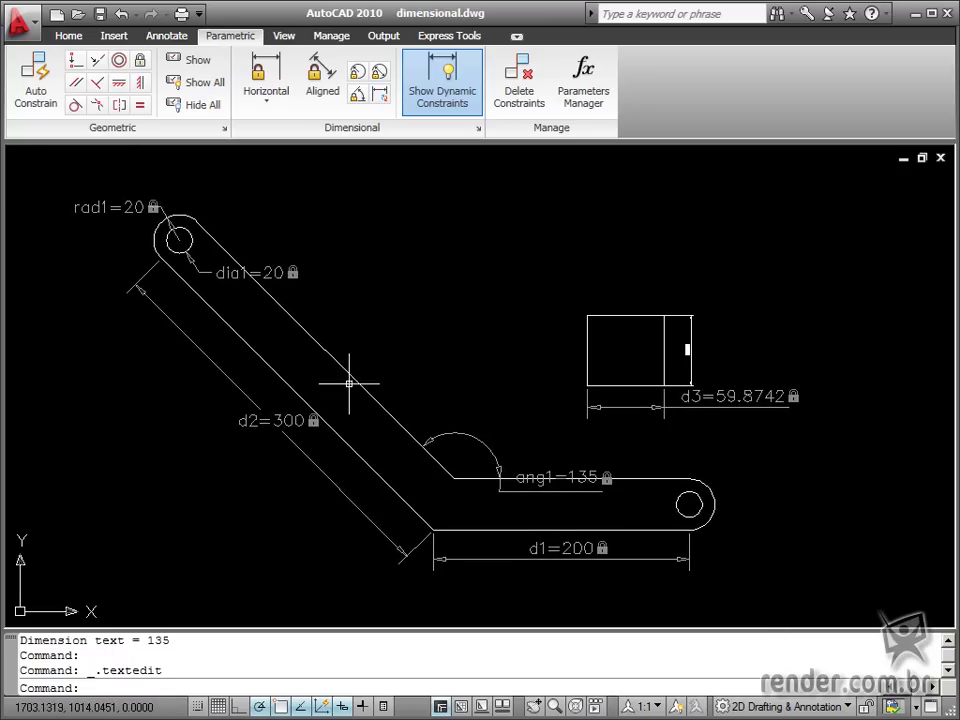
left_click(271, 420)
double_click(275, 422)
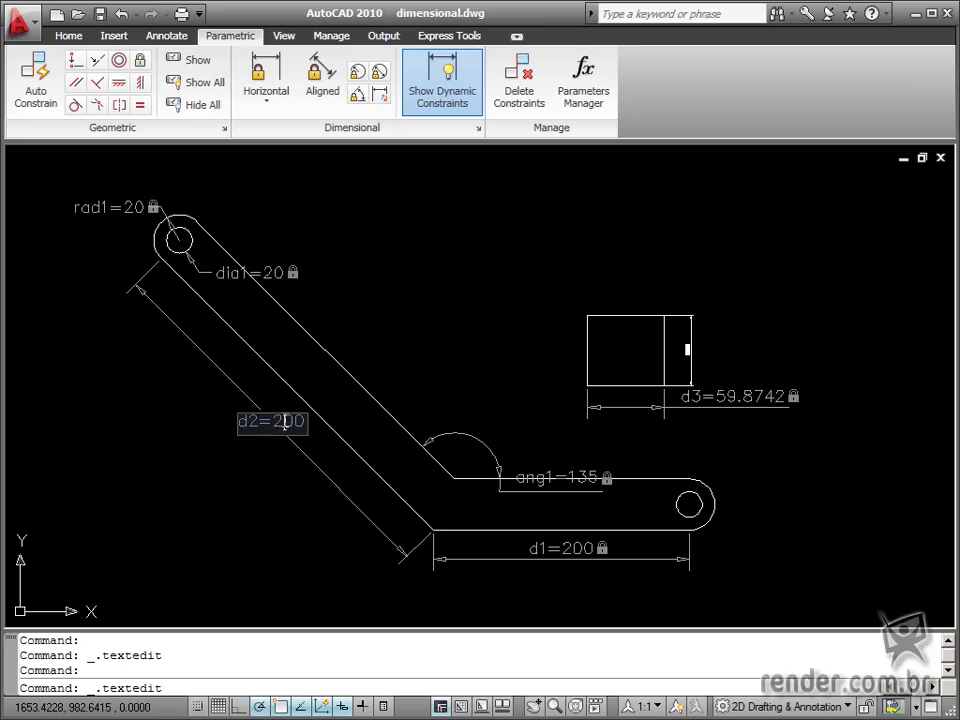
key("Return")
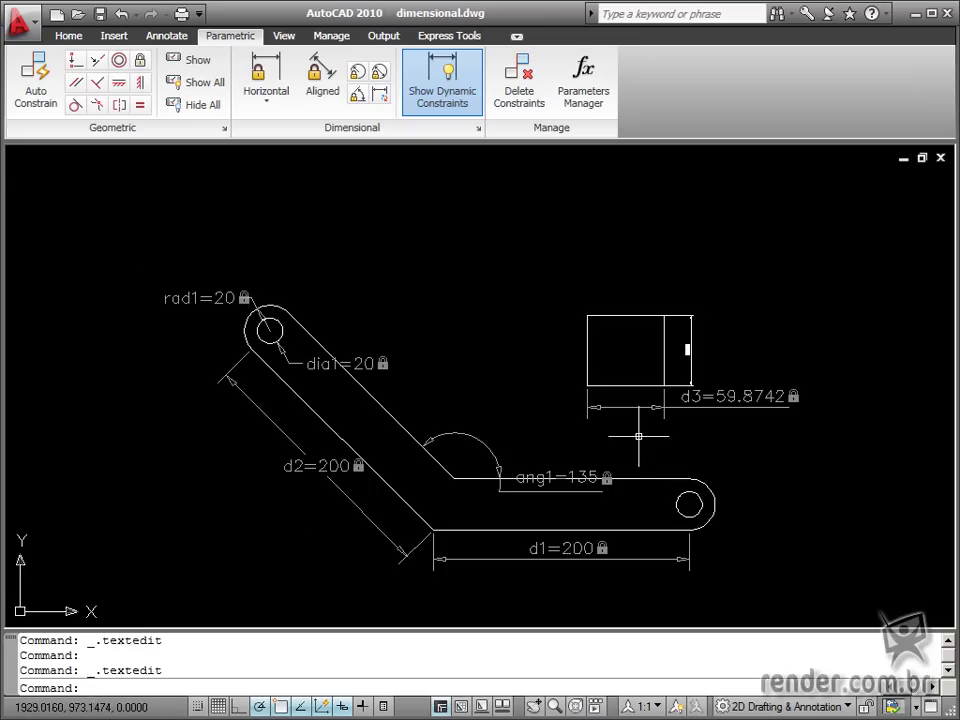
Convert the rectangle's 54.79 height dimension into constraint d4.
scroll(688, 348, "up", 3)
scroll(690, 350, "up", 3)
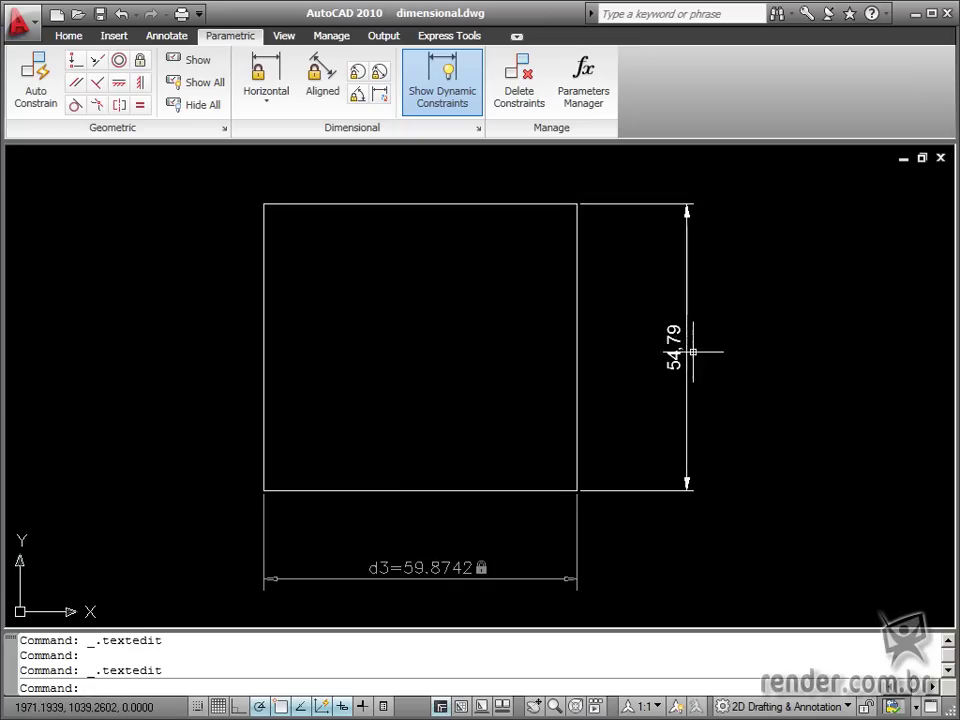
left_click(380, 95)
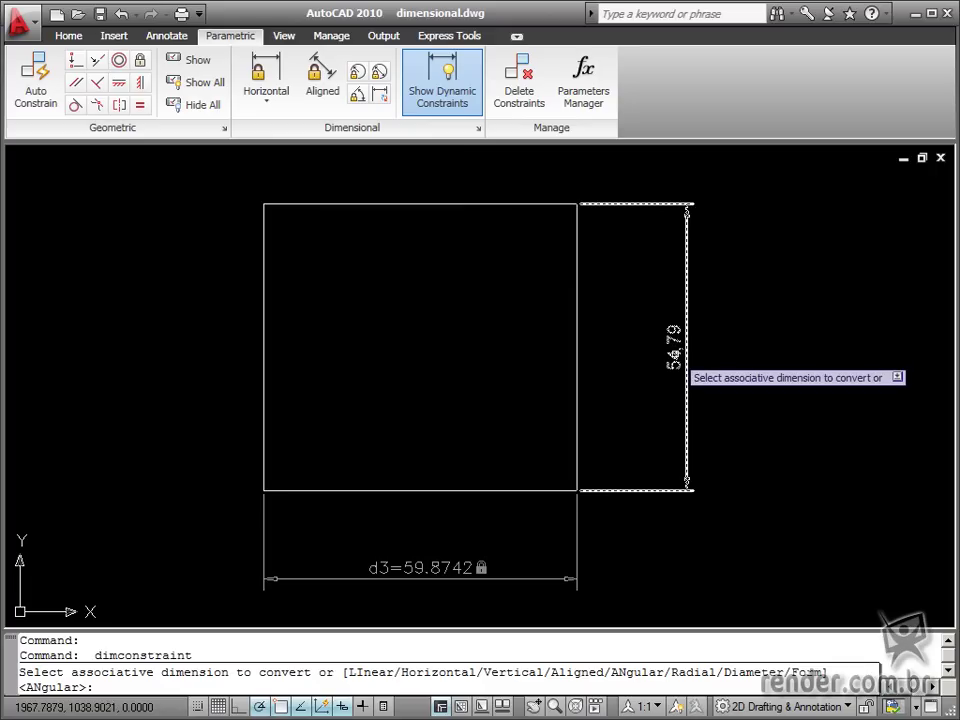
left_click(686, 370)
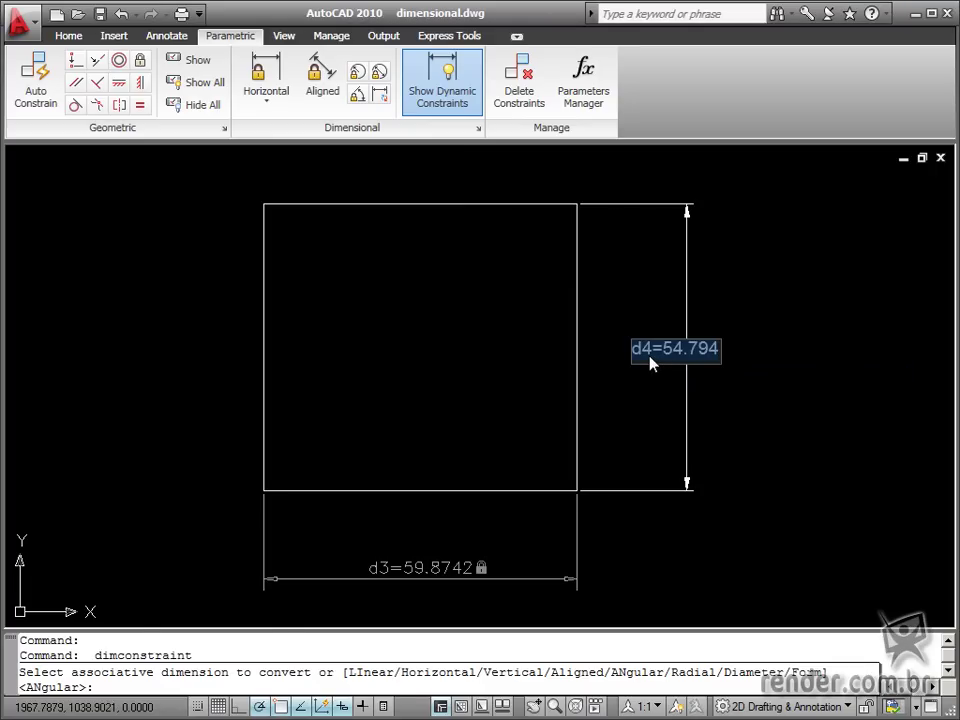
key("Return")
Change d4 to 50, shortening the rectangle.
double_click(686, 348)
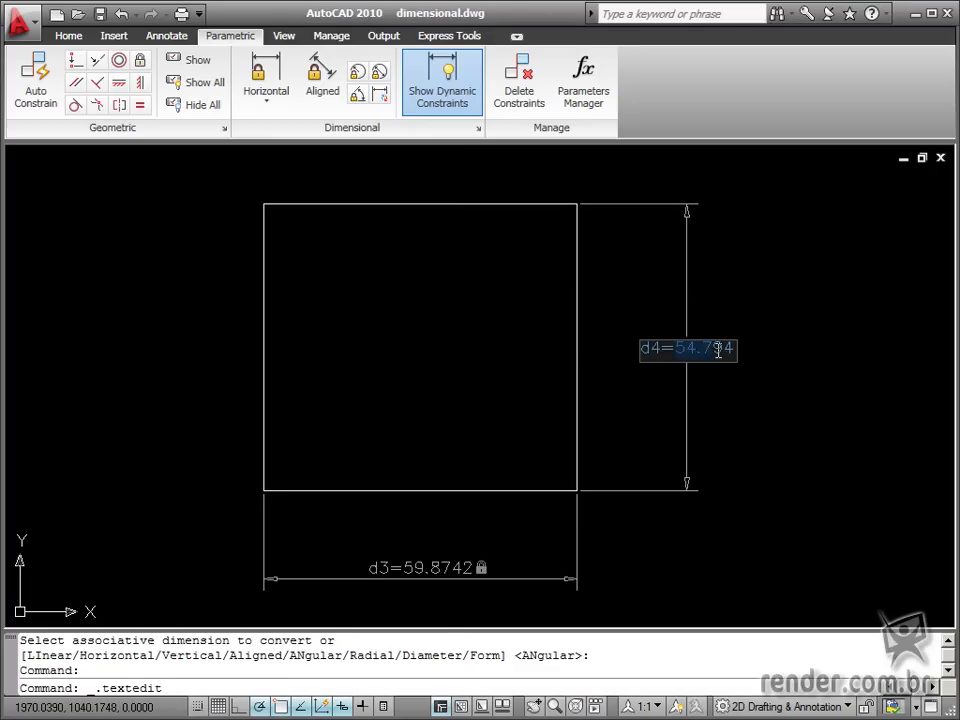
type("50")
key("Return")
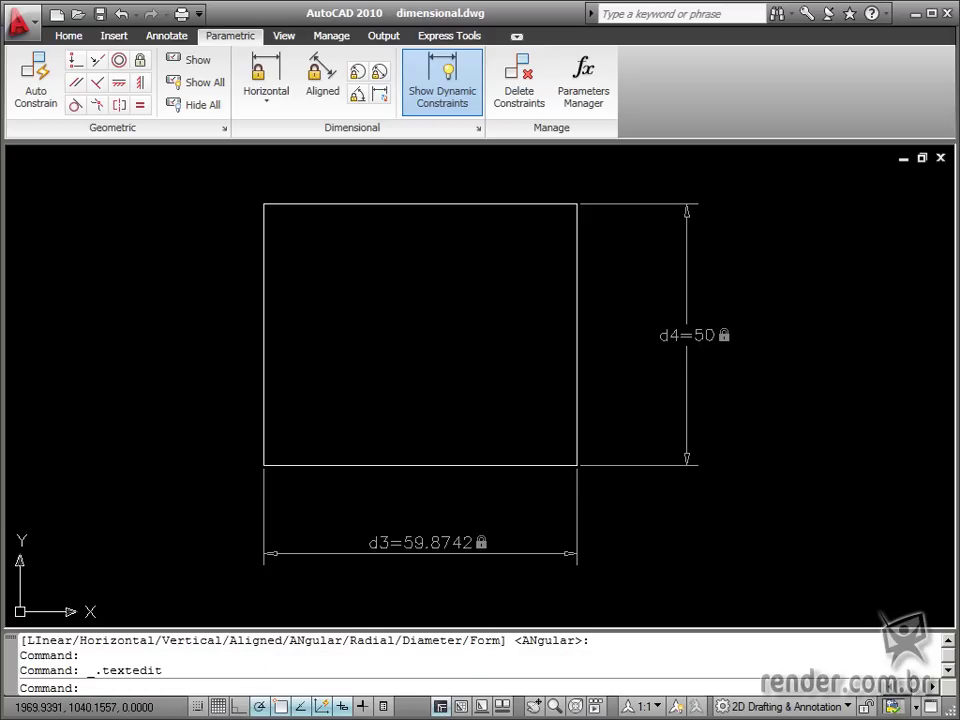
scroll(535, 372, "down", 3)
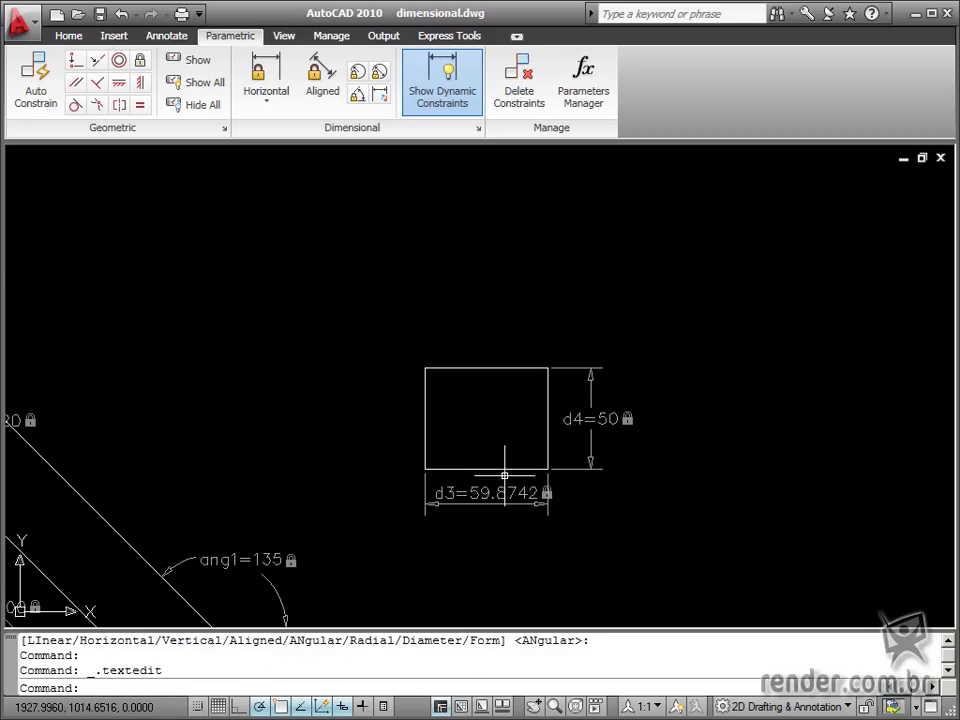
middle_click_drag(349, 579, 489, 299)
scroll(489, 299, "down", 1)
mouse_move(321, 244)
middle_mouse_down()
mouse_move(332, 285)
mouse_move(375, 340)
middle_mouse_up()
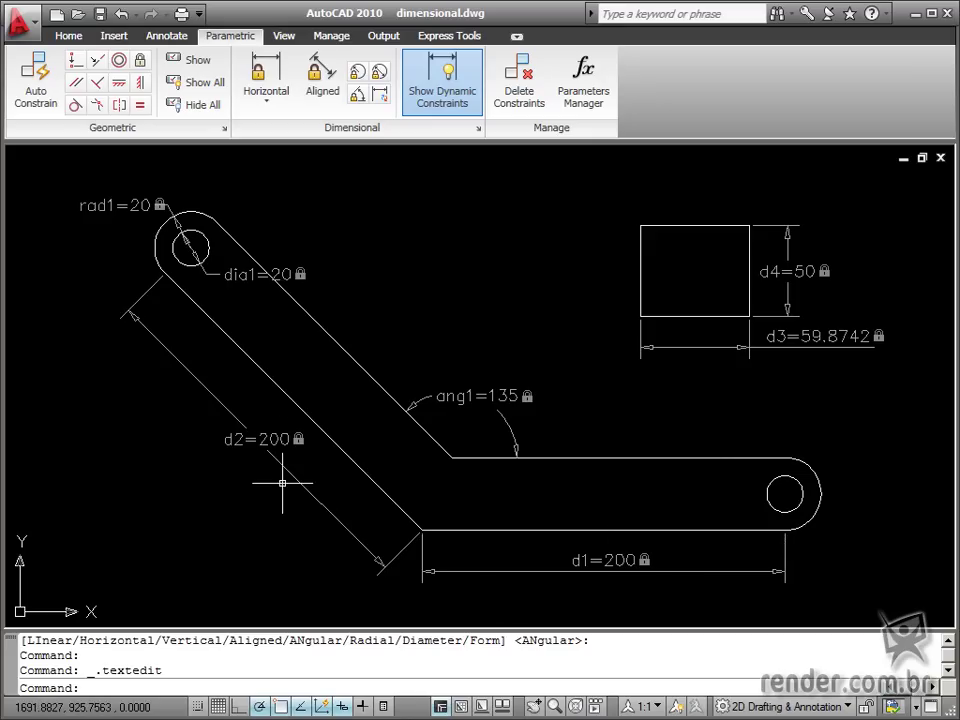
Set the arm length constraint to the expression d2=d1.
left_click(262, 439)
double_click(257, 439)
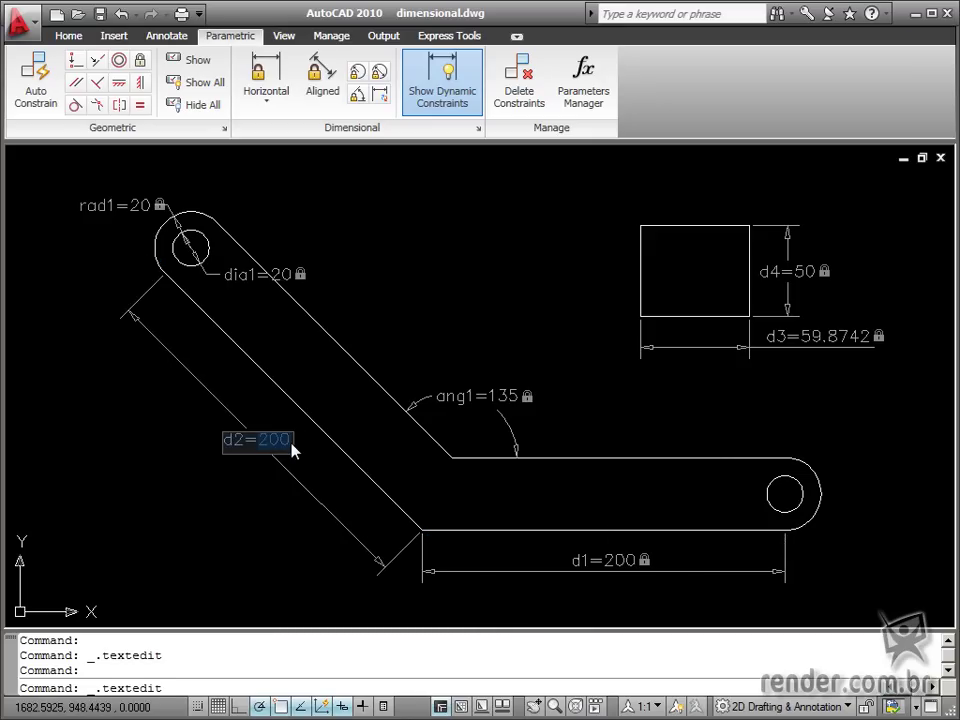
type("d1")
key("Return")
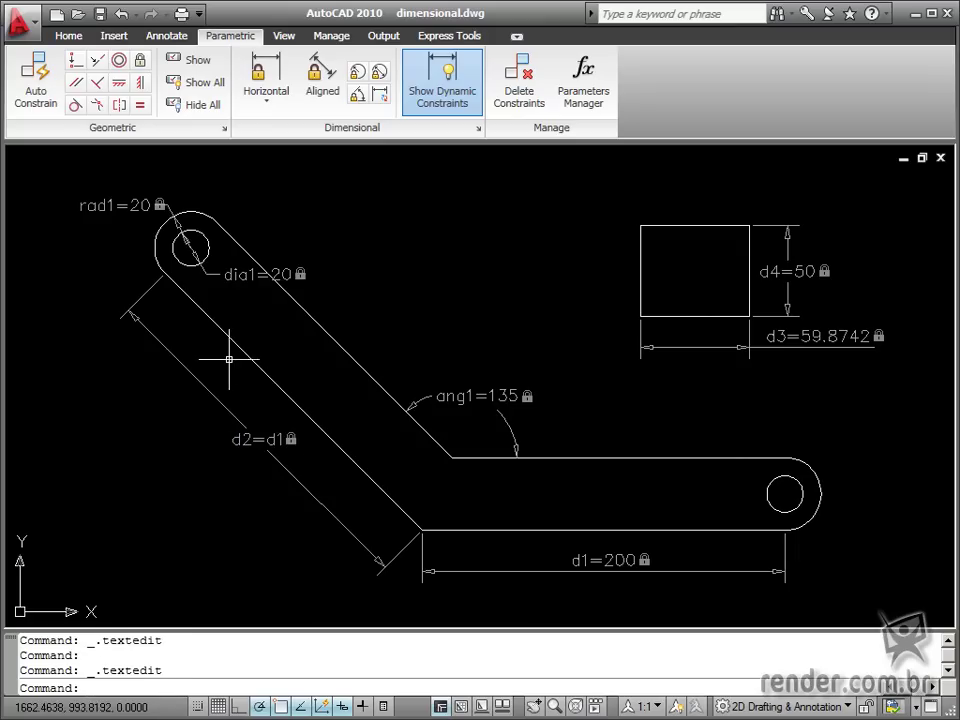
Set the upper-left radius constraint to the expression rad1=dia1.
left_click(133, 207)
double_click(137, 210)
type("dia1")
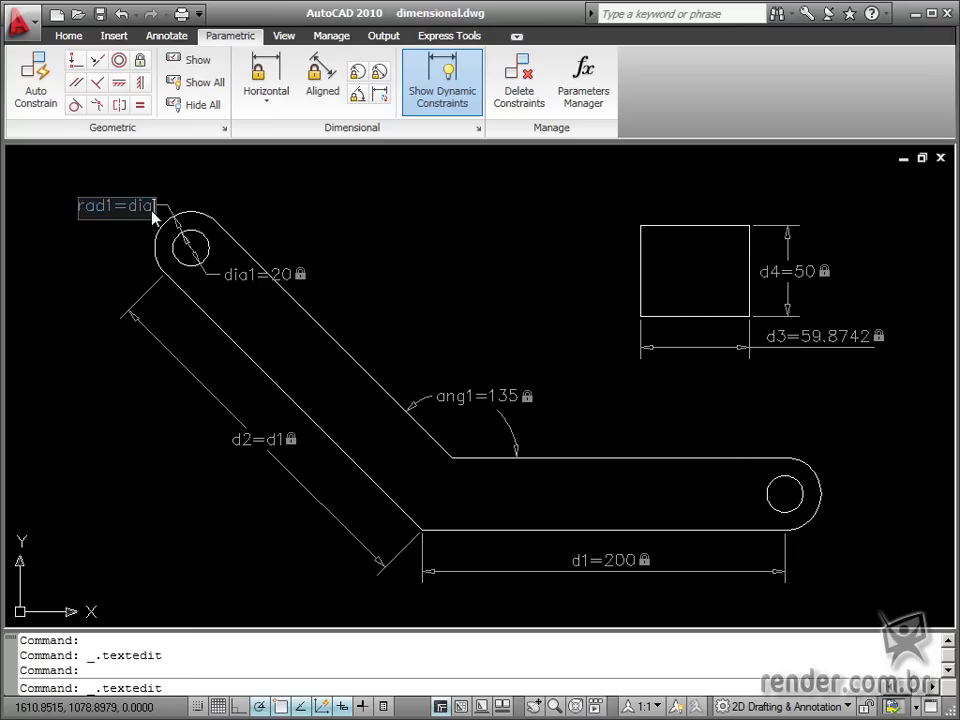
key("Return")
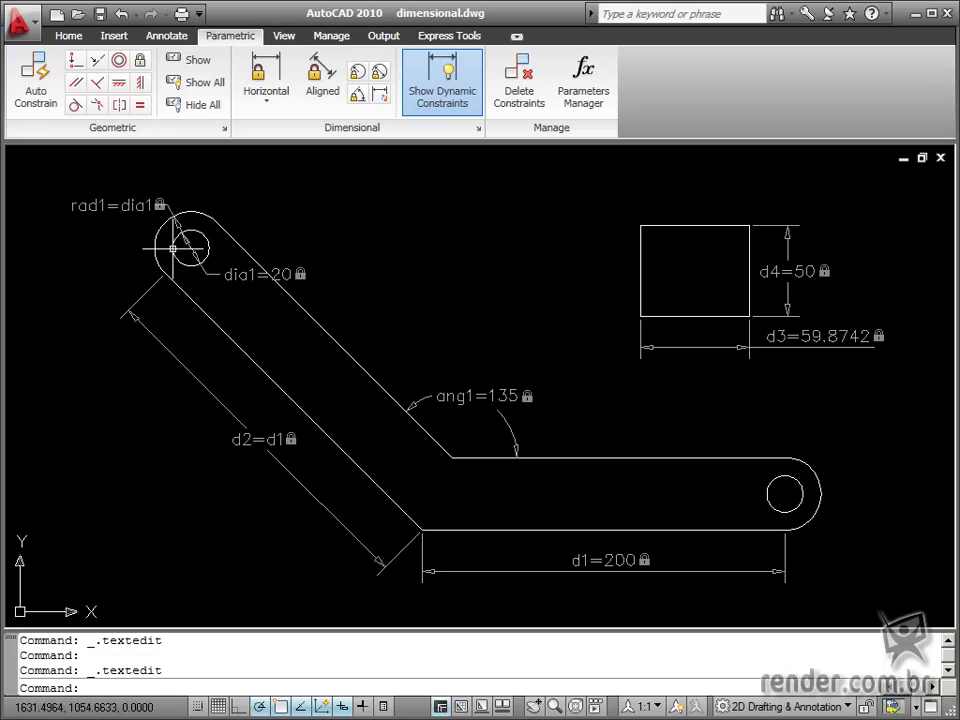